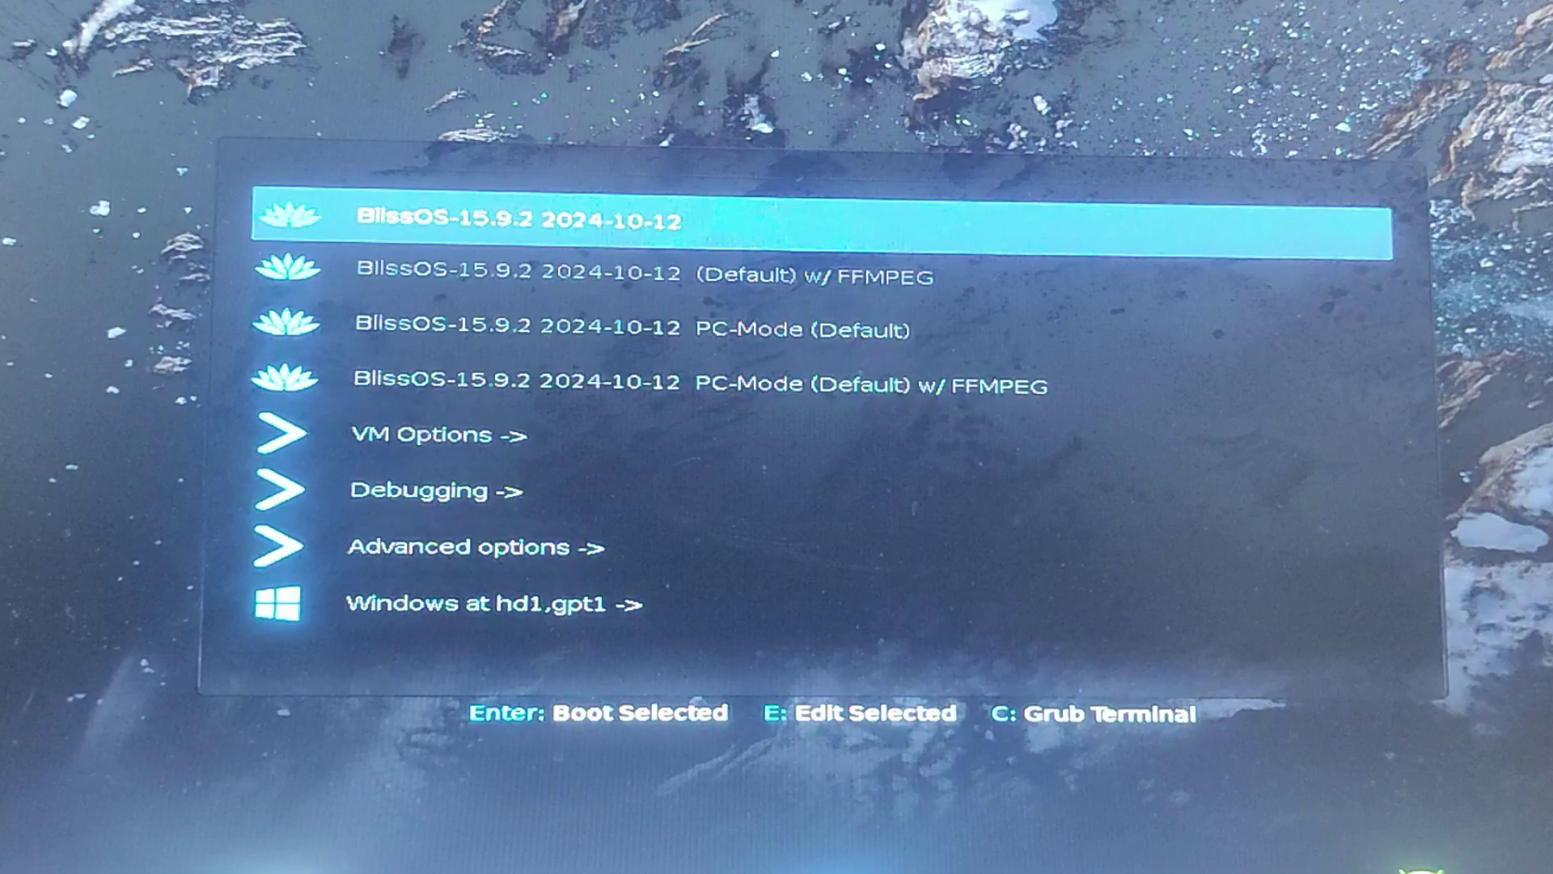
- In the GRUB menu, move past the BlissOS entries to 'Windows at hd1,gpt1' to boot Windows
{"action": "key", "text": "Down"}
{"action": "key", "text": "Down"}
{"action": "key", "text": "Down"}
{"action": "key", "text": "Down"}
{"action": "key", "text": "Down"}
{"action": "key", "text": "Down"}
{"action": "key", "text": "Down"}
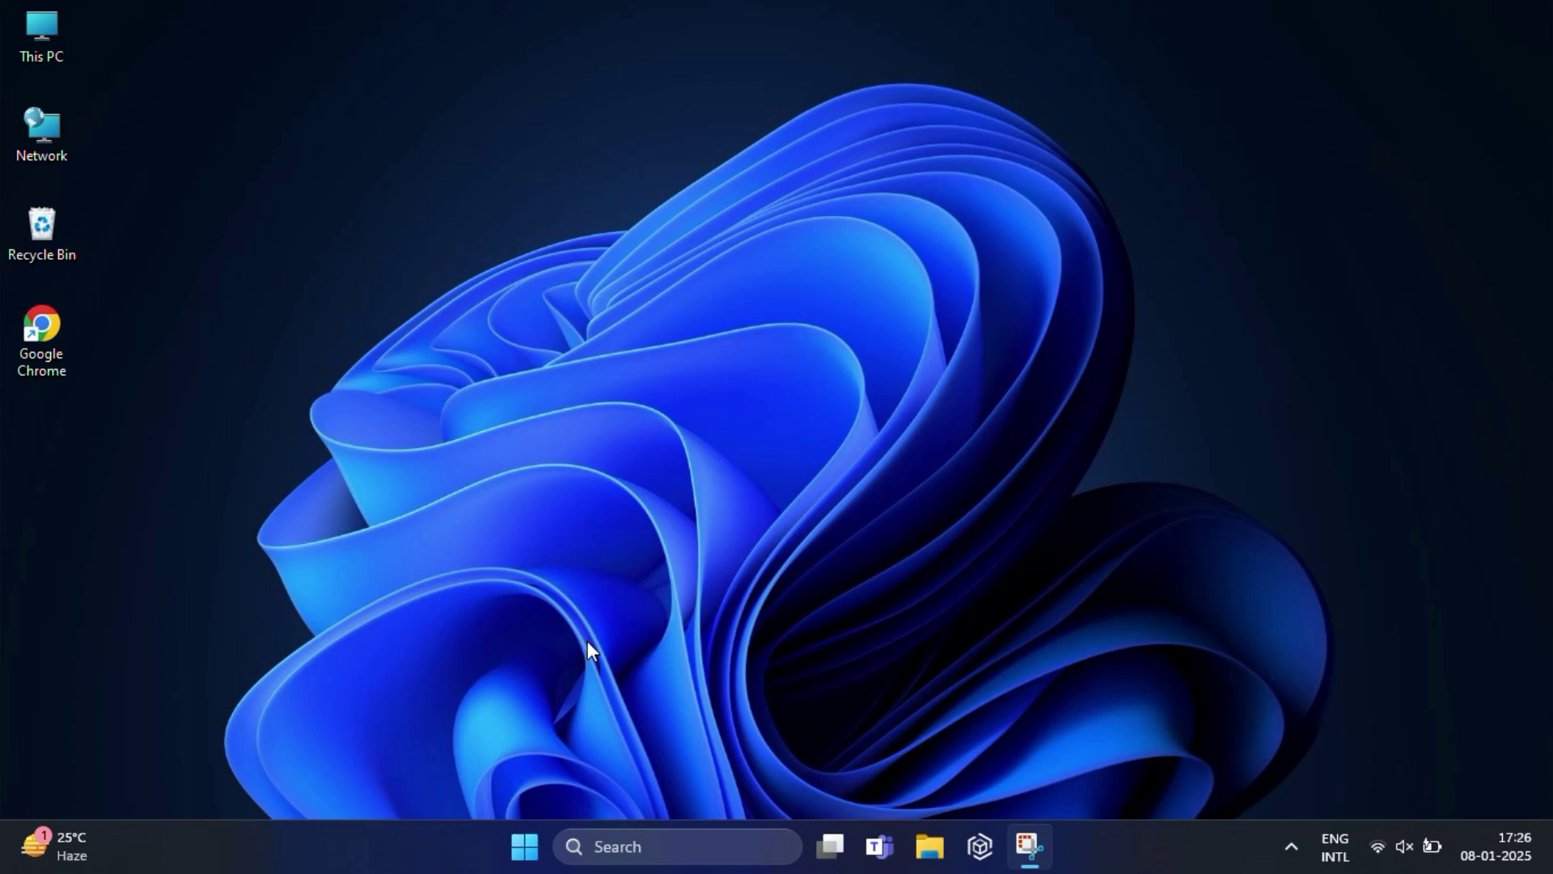
- Open Disk Management maximized and inspect Disk 1's 49 GB New Volume and 1 GB unallocated space
{"action": "right_click", "coordinate": [528, 843]}
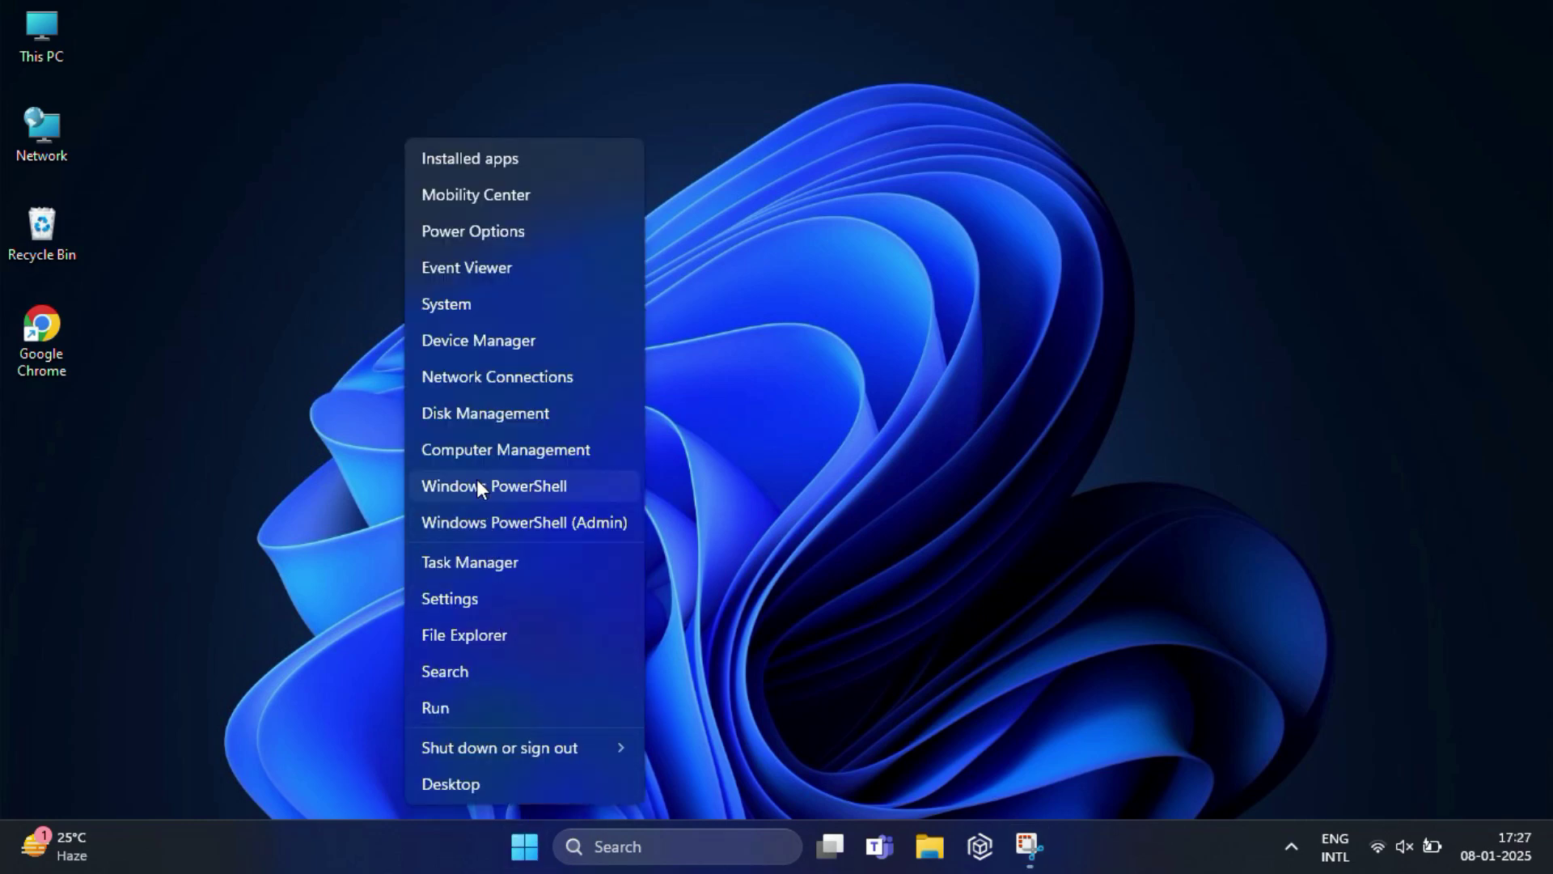
{"action": "left_click", "coordinate": [486, 413]}
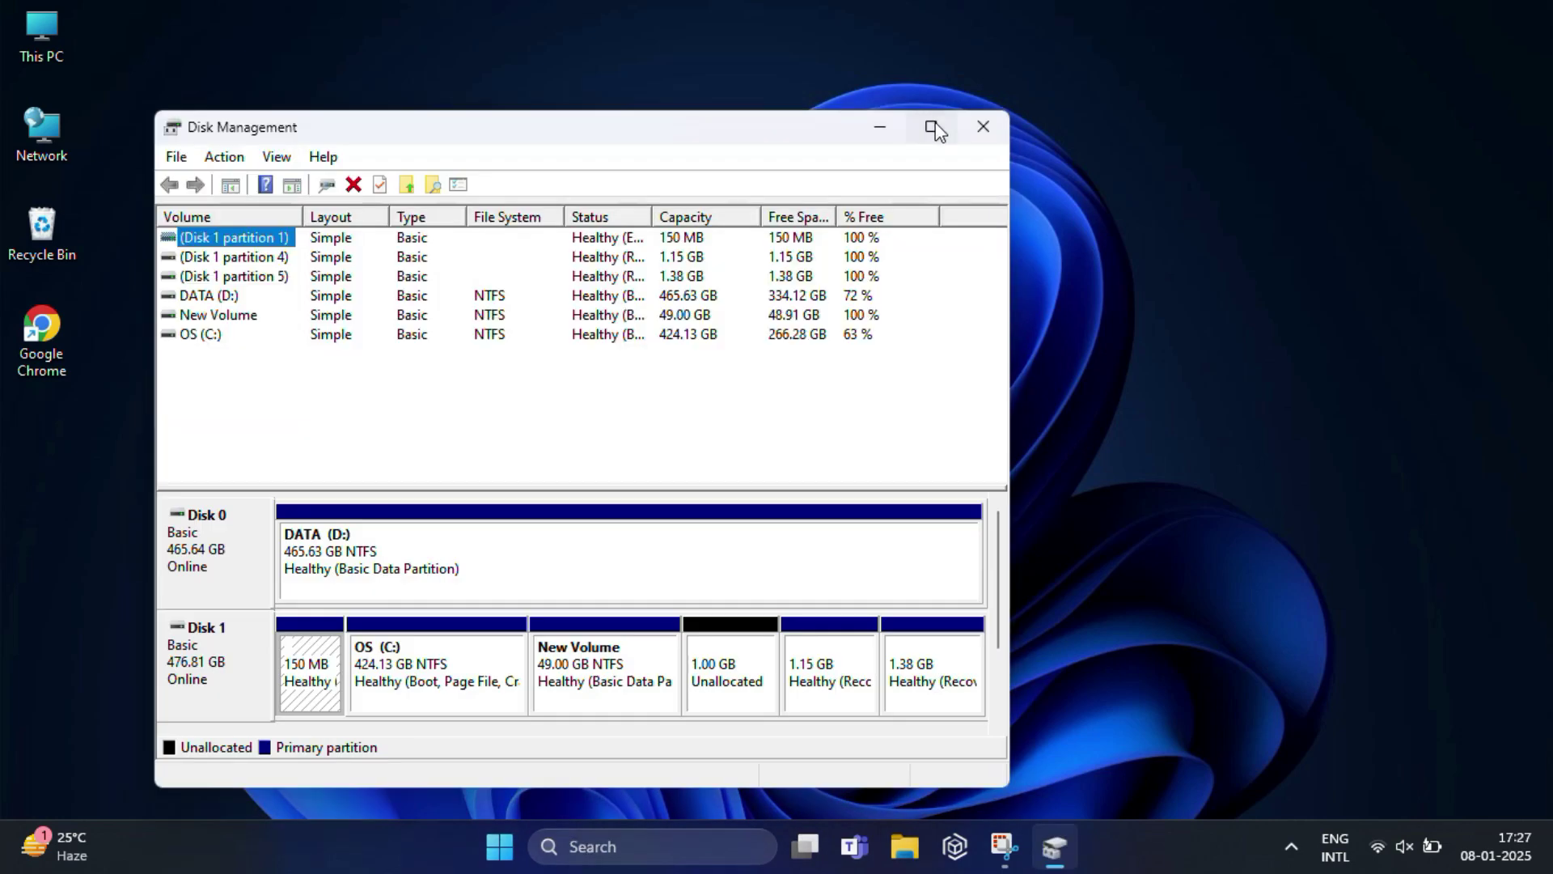
{"action": "left_click", "coordinate": [931, 127]}
{"action": "left_click", "coordinate": [1000, 526]}
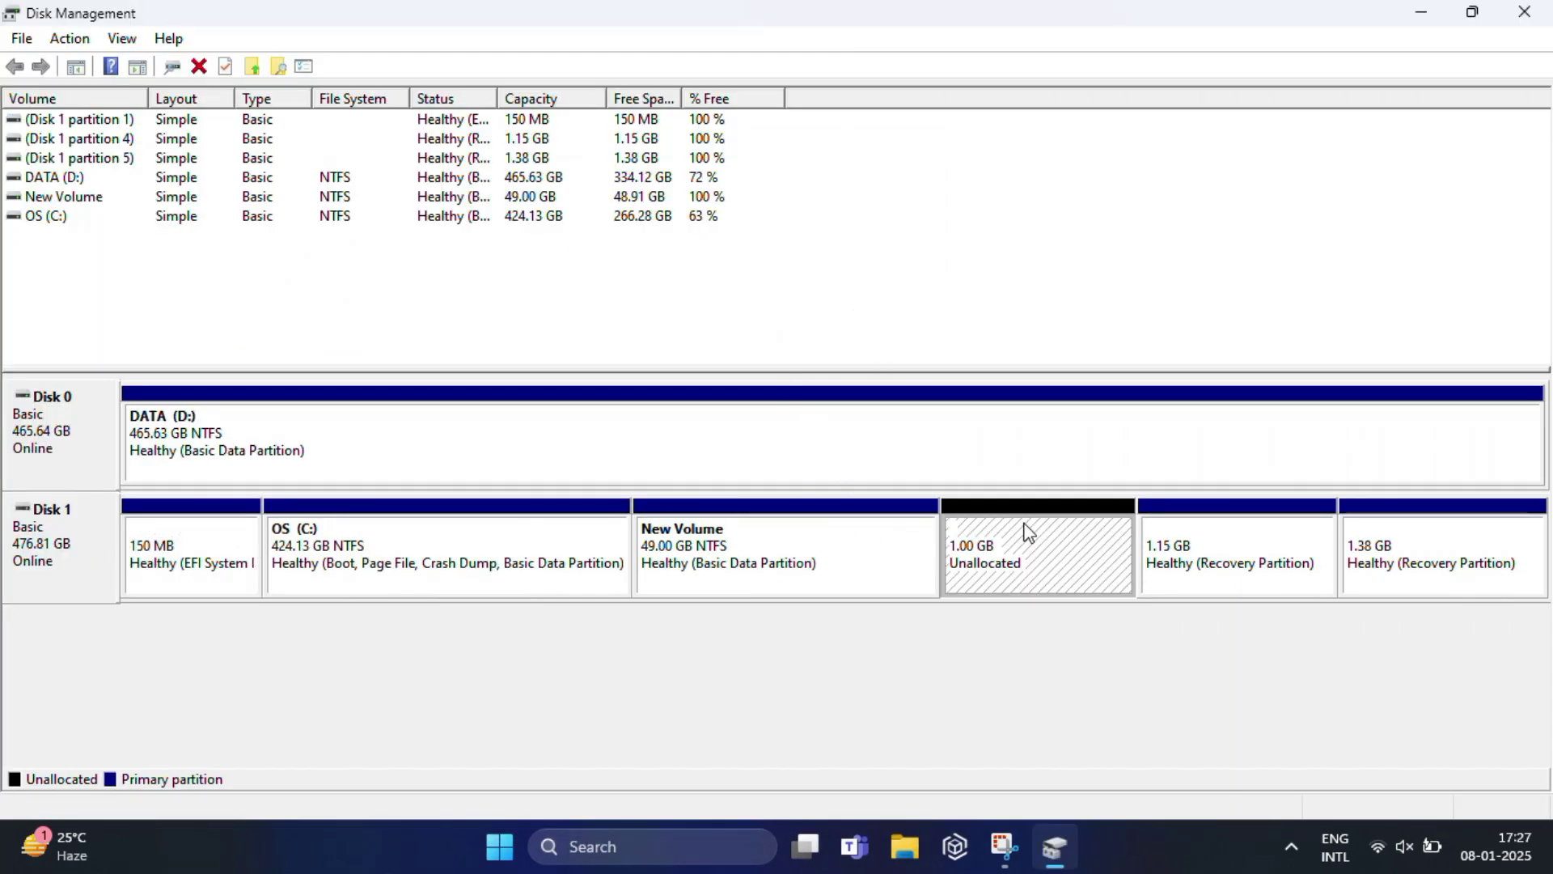
{"action": "left_click", "coordinate": [855, 555]}
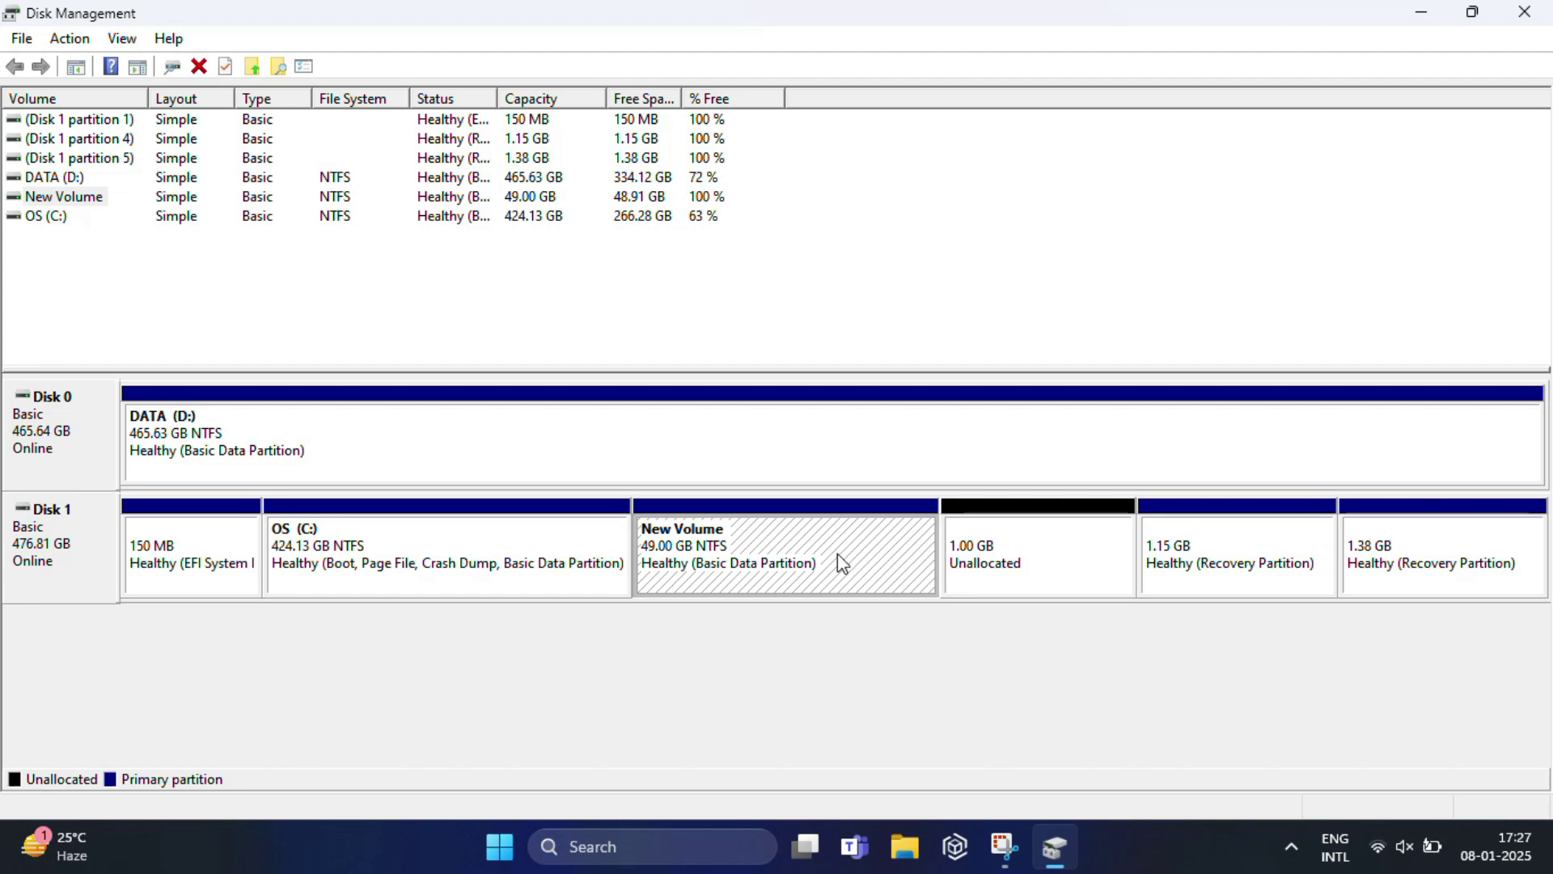
{"action": "left_click", "coordinate": [1018, 546]}
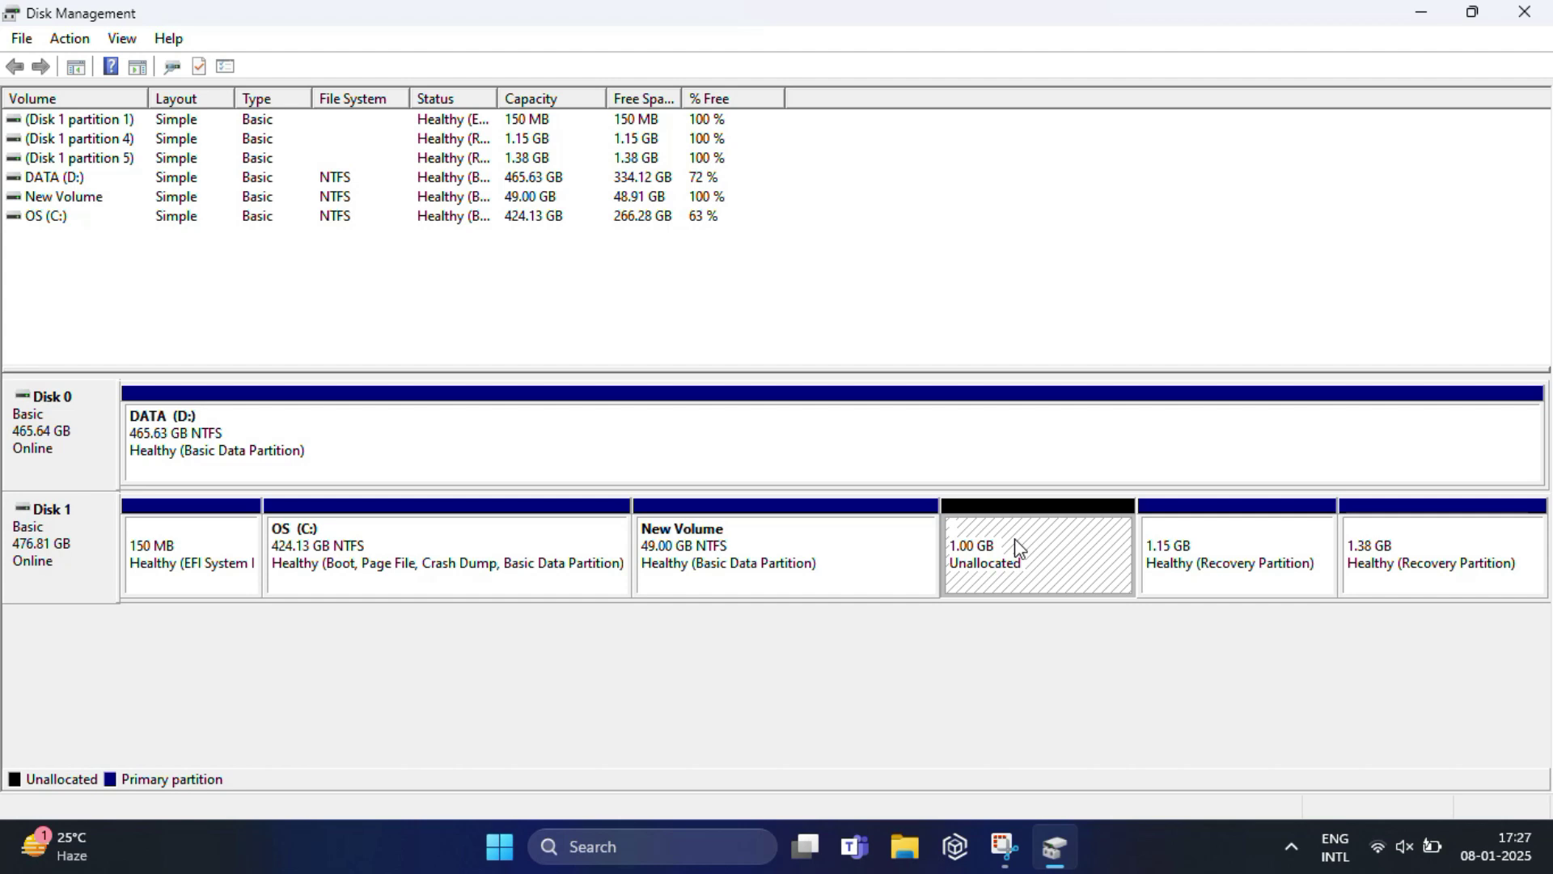
- Delete the 49 GB New Volume on Disk 1, merging it into 50.00 GB of unallocated space
{"action": "right_click", "coordinate": [863, 553]}
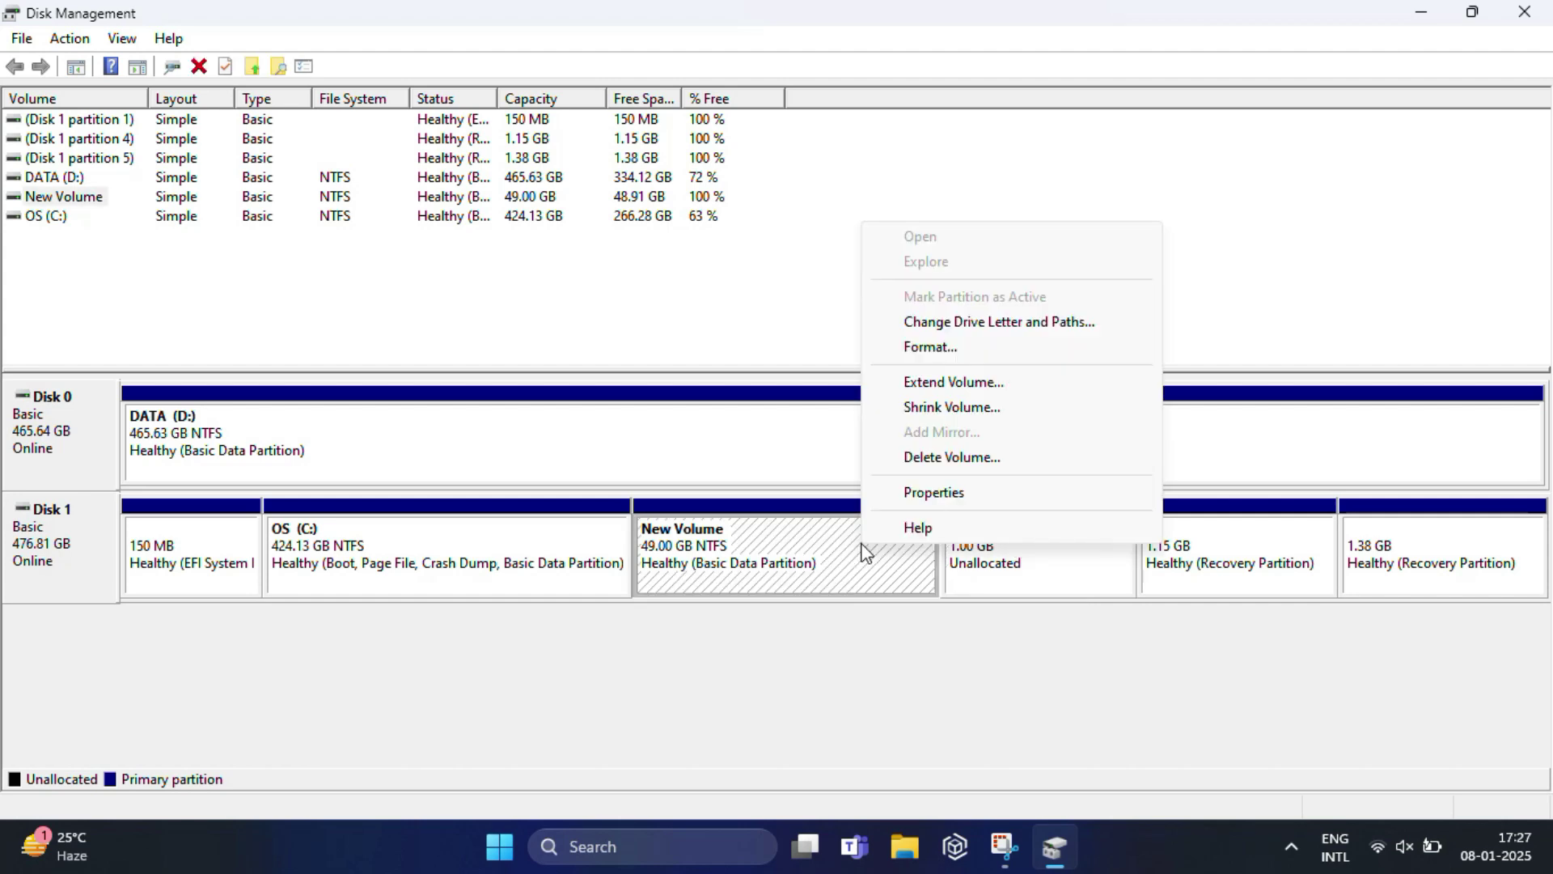
{"action": "left_click", "coordinate": [927, 458]}
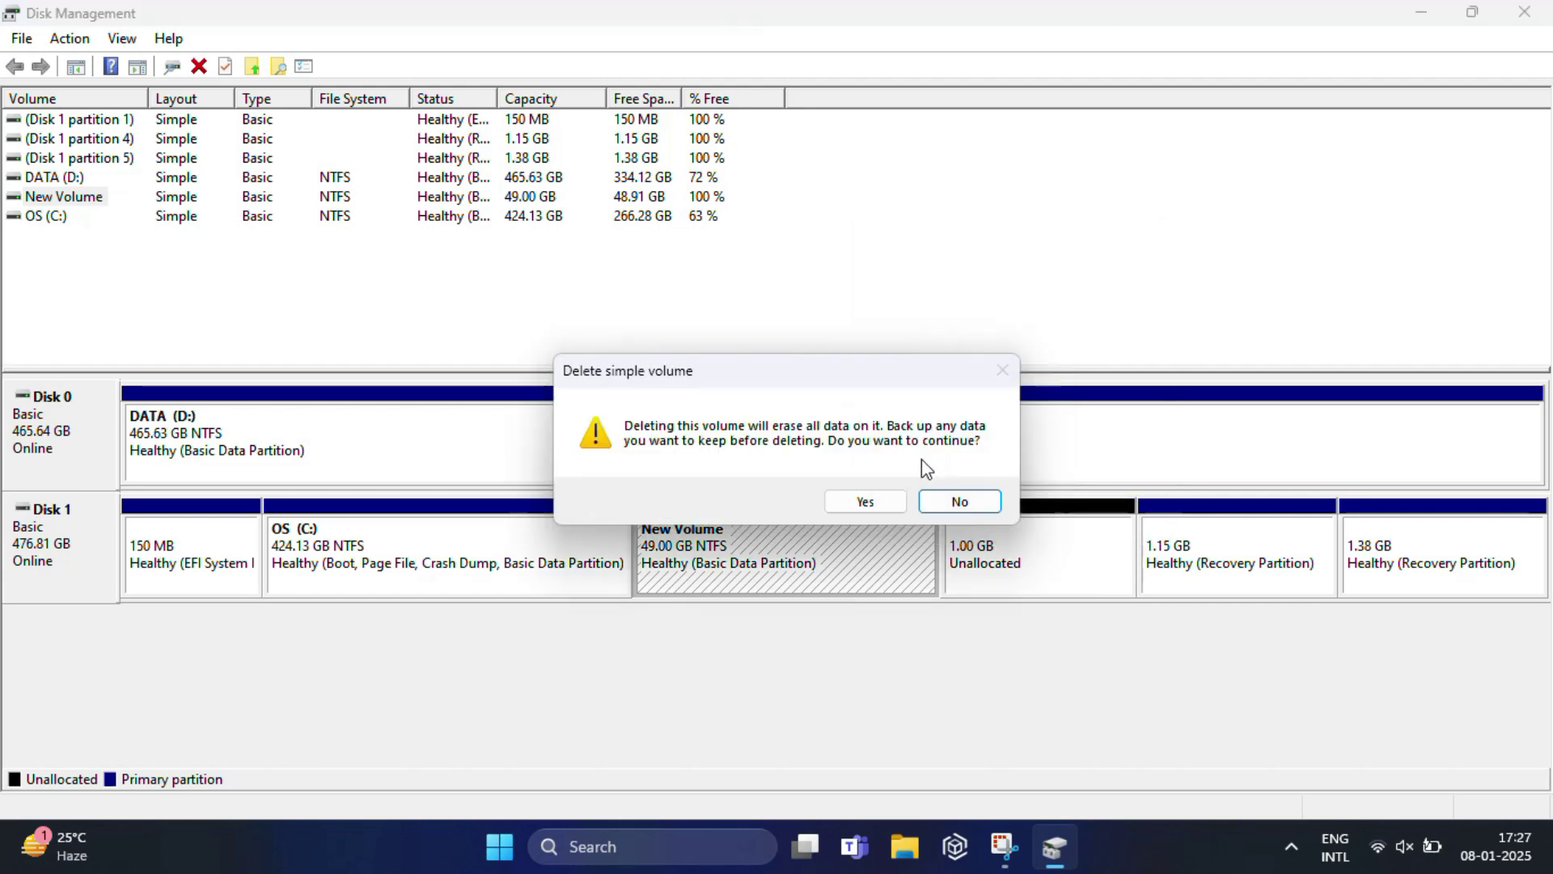
{"action": "left_click", "coordinate": [878, 499]}
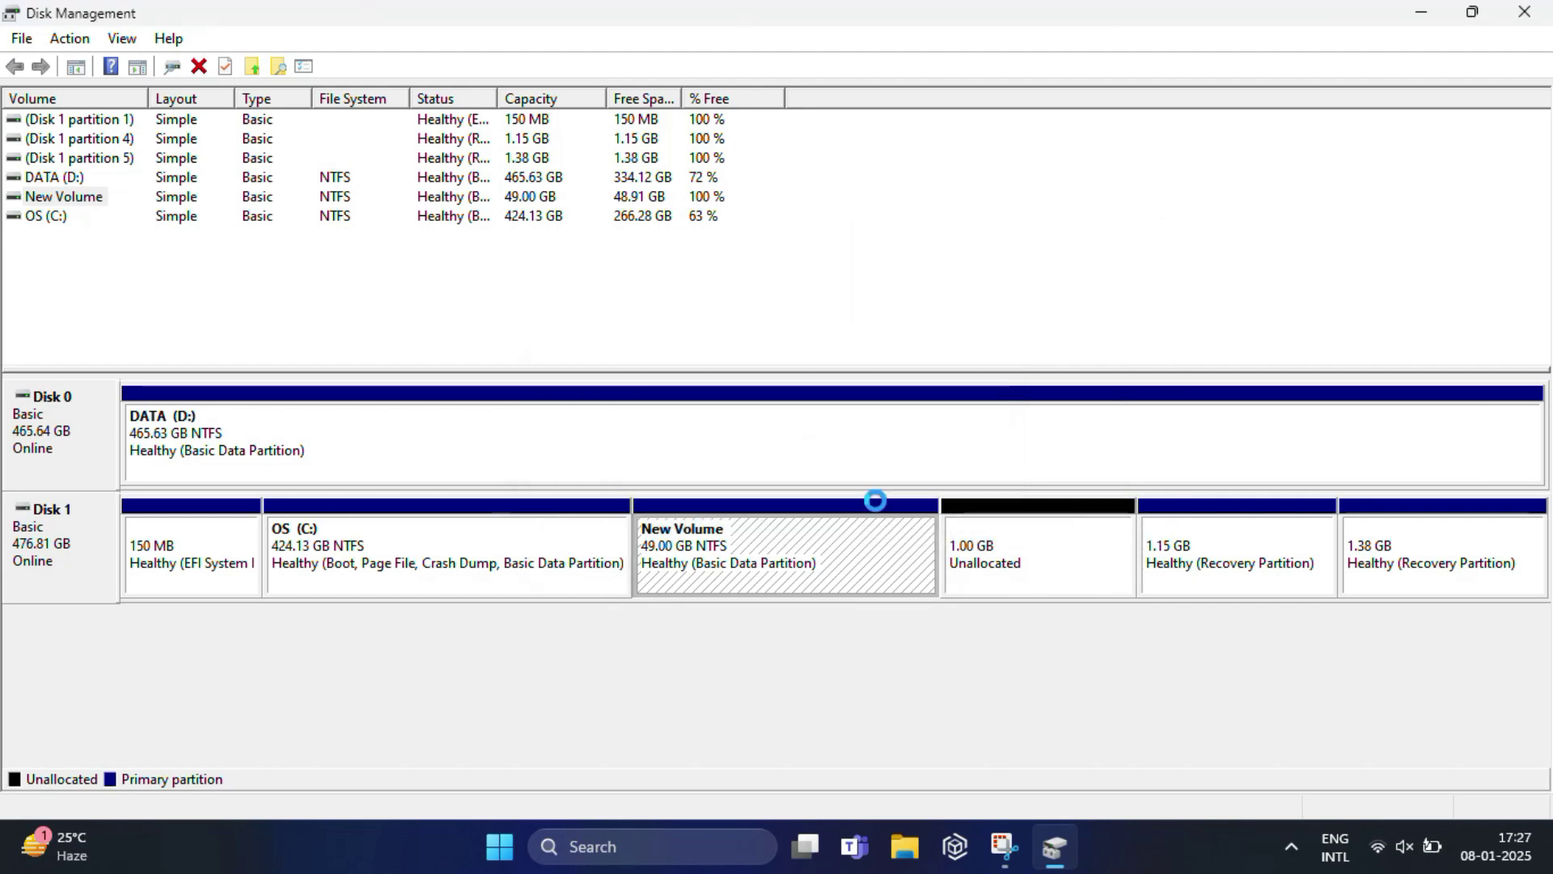
{"action": "right_click", "coordinate": [962, 559]}
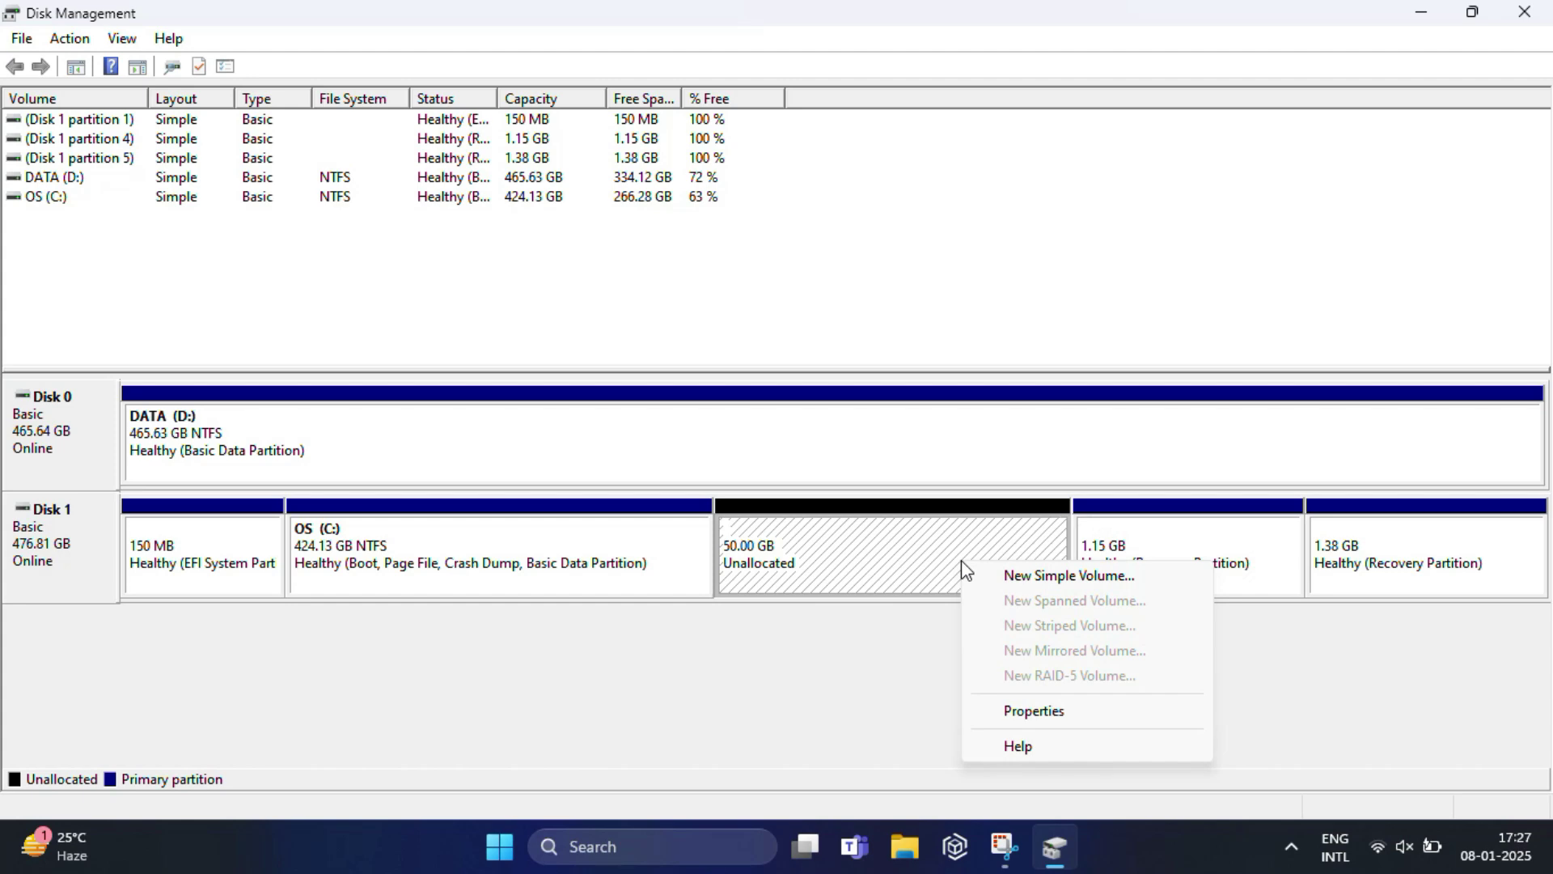
{"action": "left_click", "coordinate": [678, 559]}
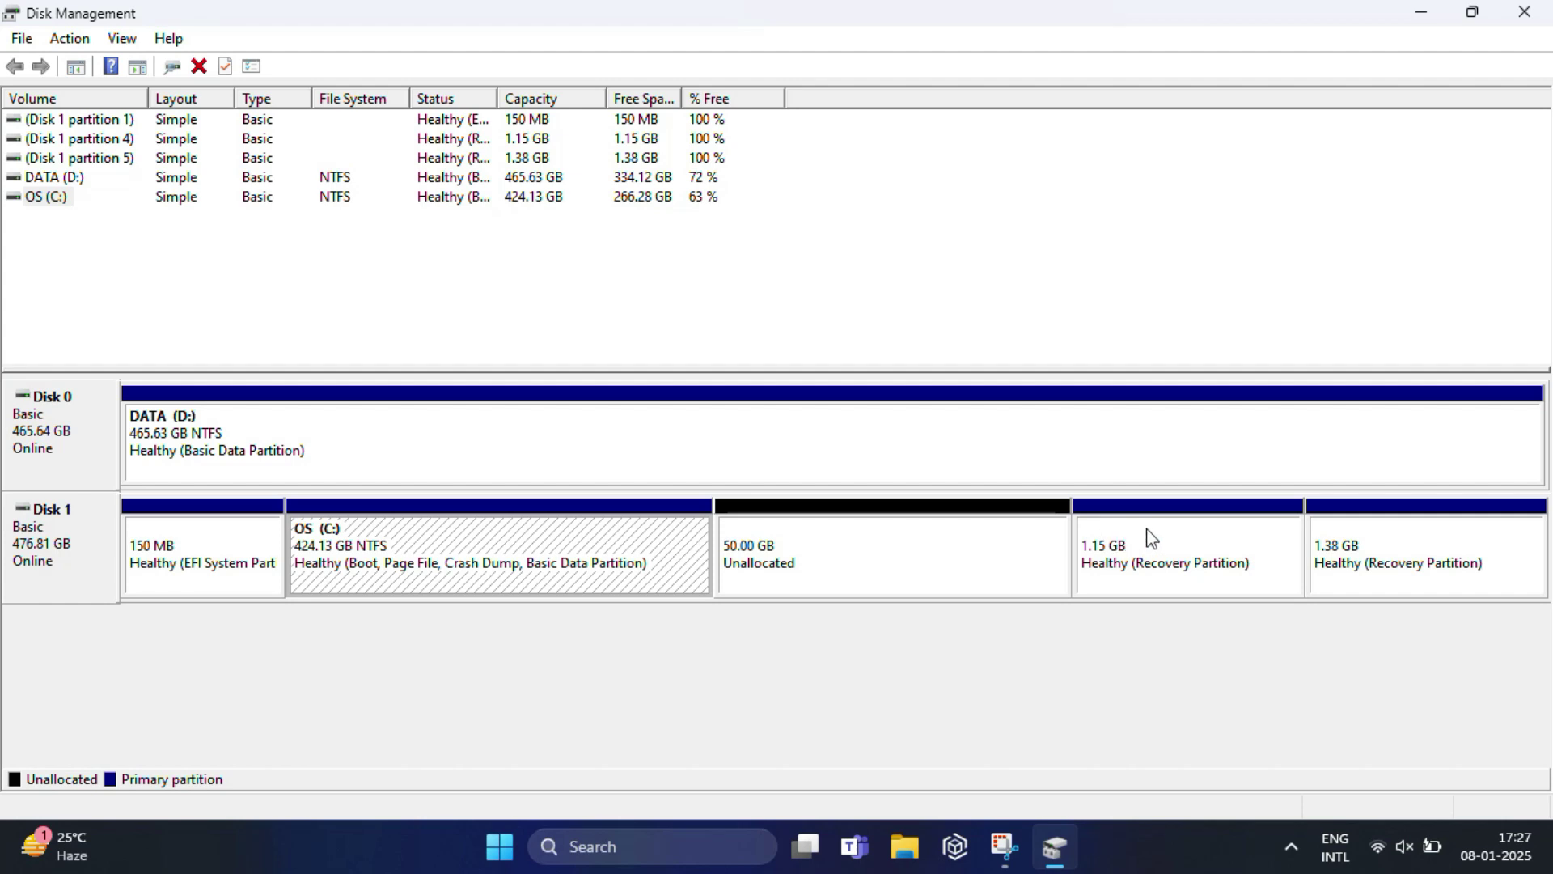
- Extend OS (C:) by all 51200 MB of free space to 474.13 GB and close Disk Management
{"action": "right_click", "coordinate": [654, 547]}
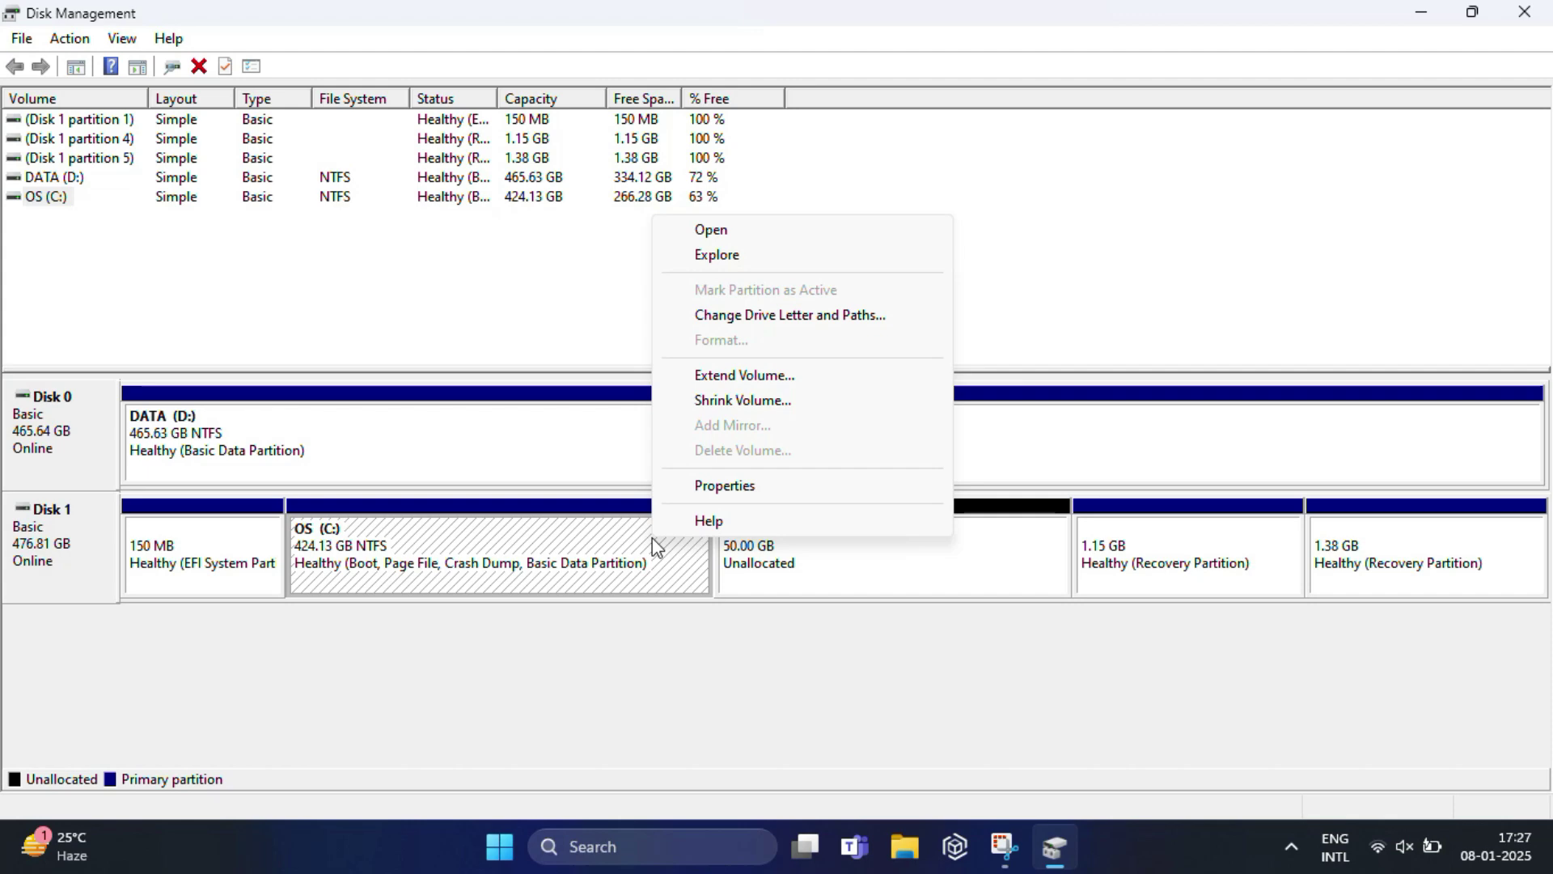
{"action": "left_click", "coordinate": [721, 375]}
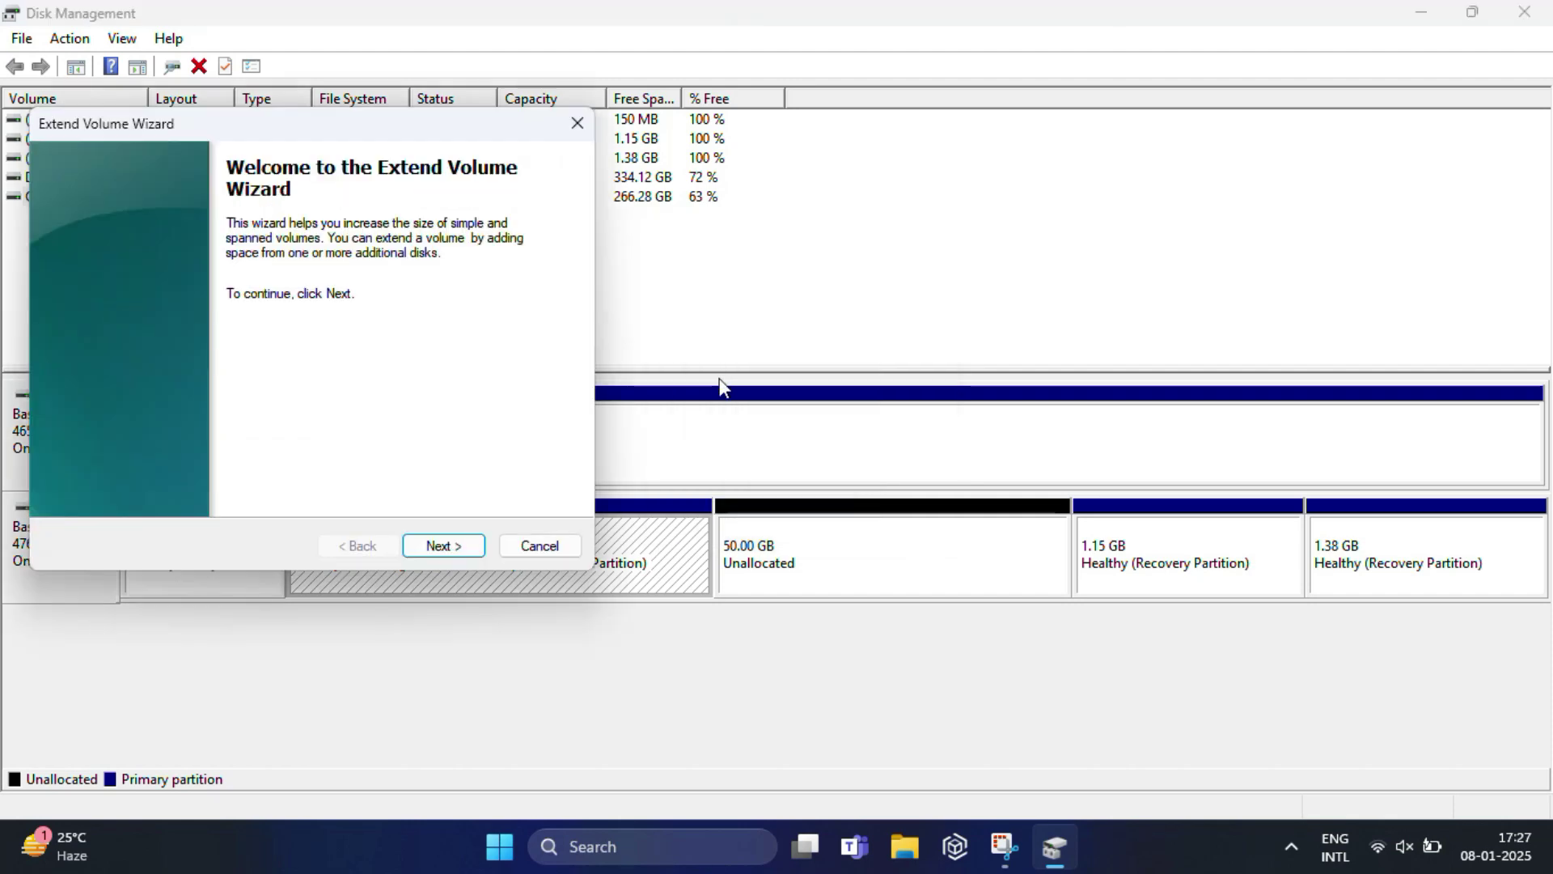
{"action": "left_click", "coordinate": [458, 547]}
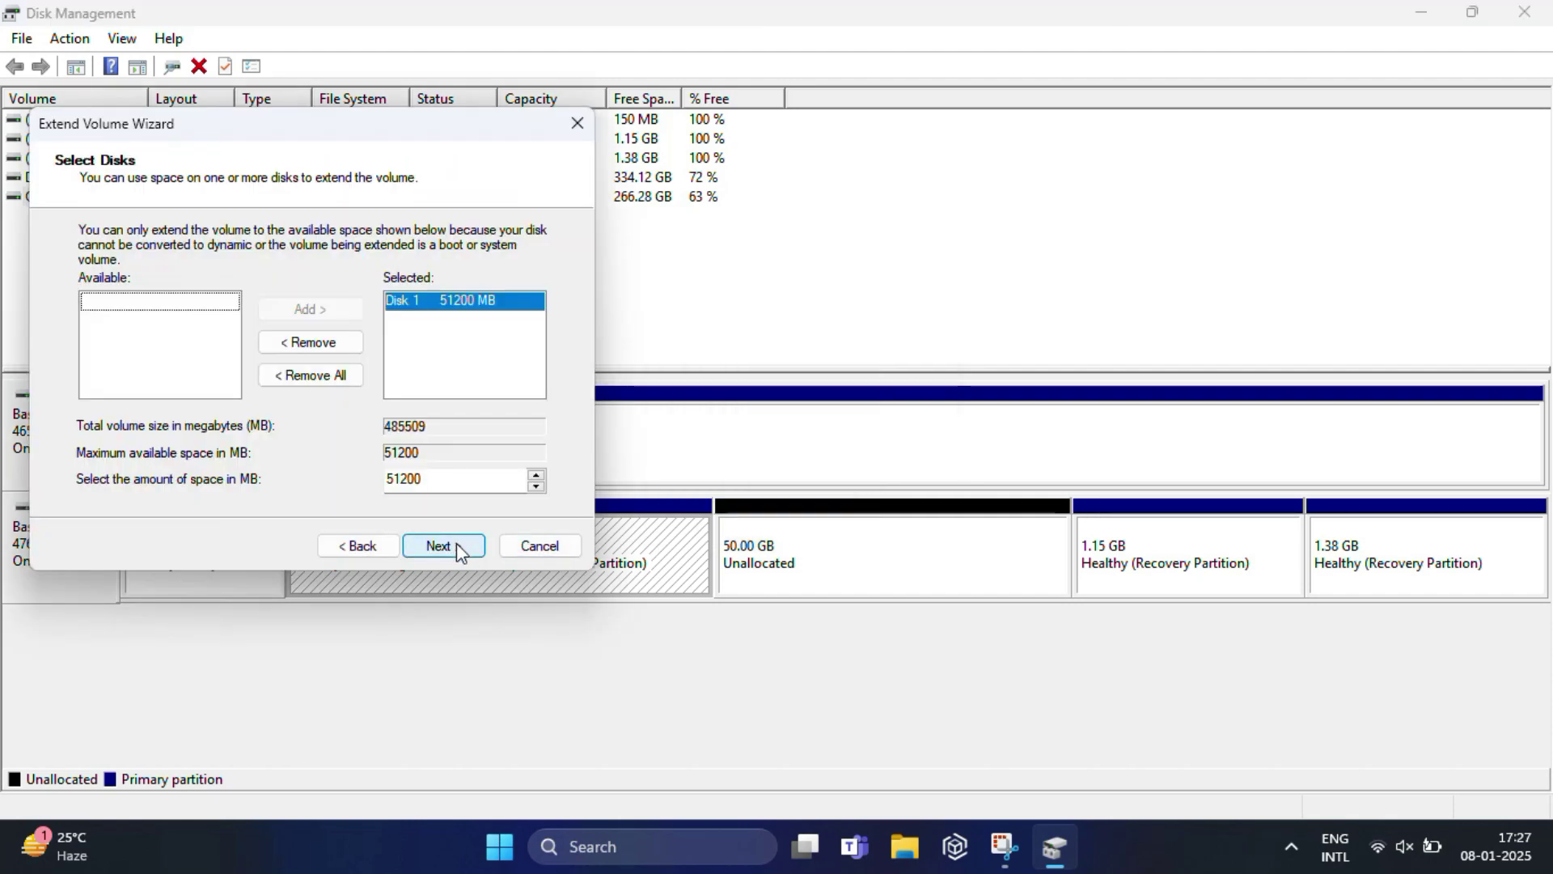
{"action": "left_click", "coordinate": [457, 548]}
{"action": "left_click", "coordinate": [456, 547]}
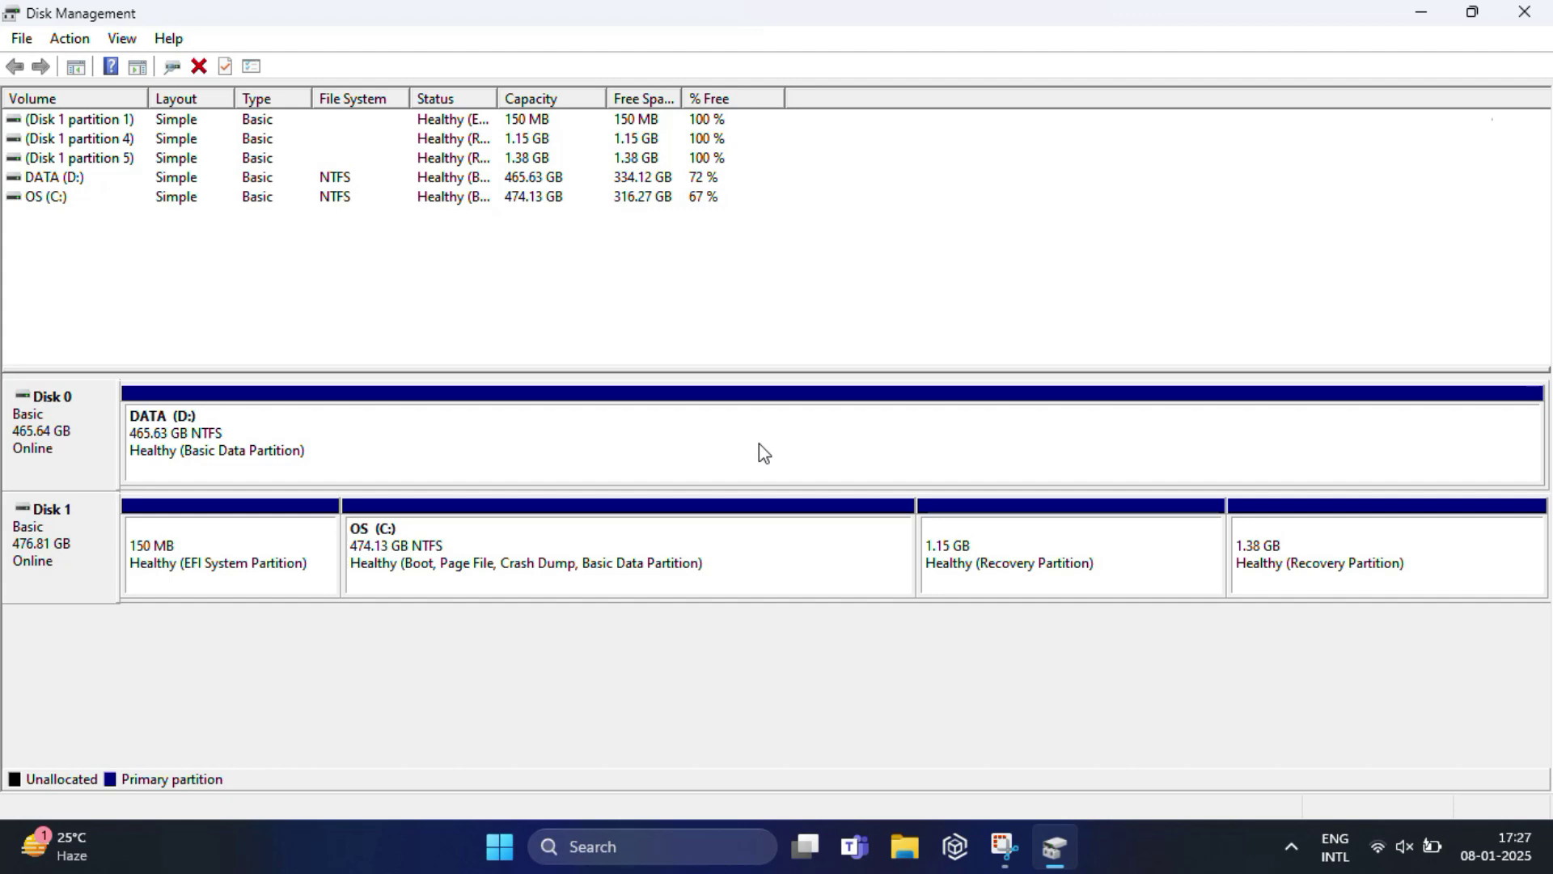
{"action": "left_click", "coordinate": [1523, 14]}
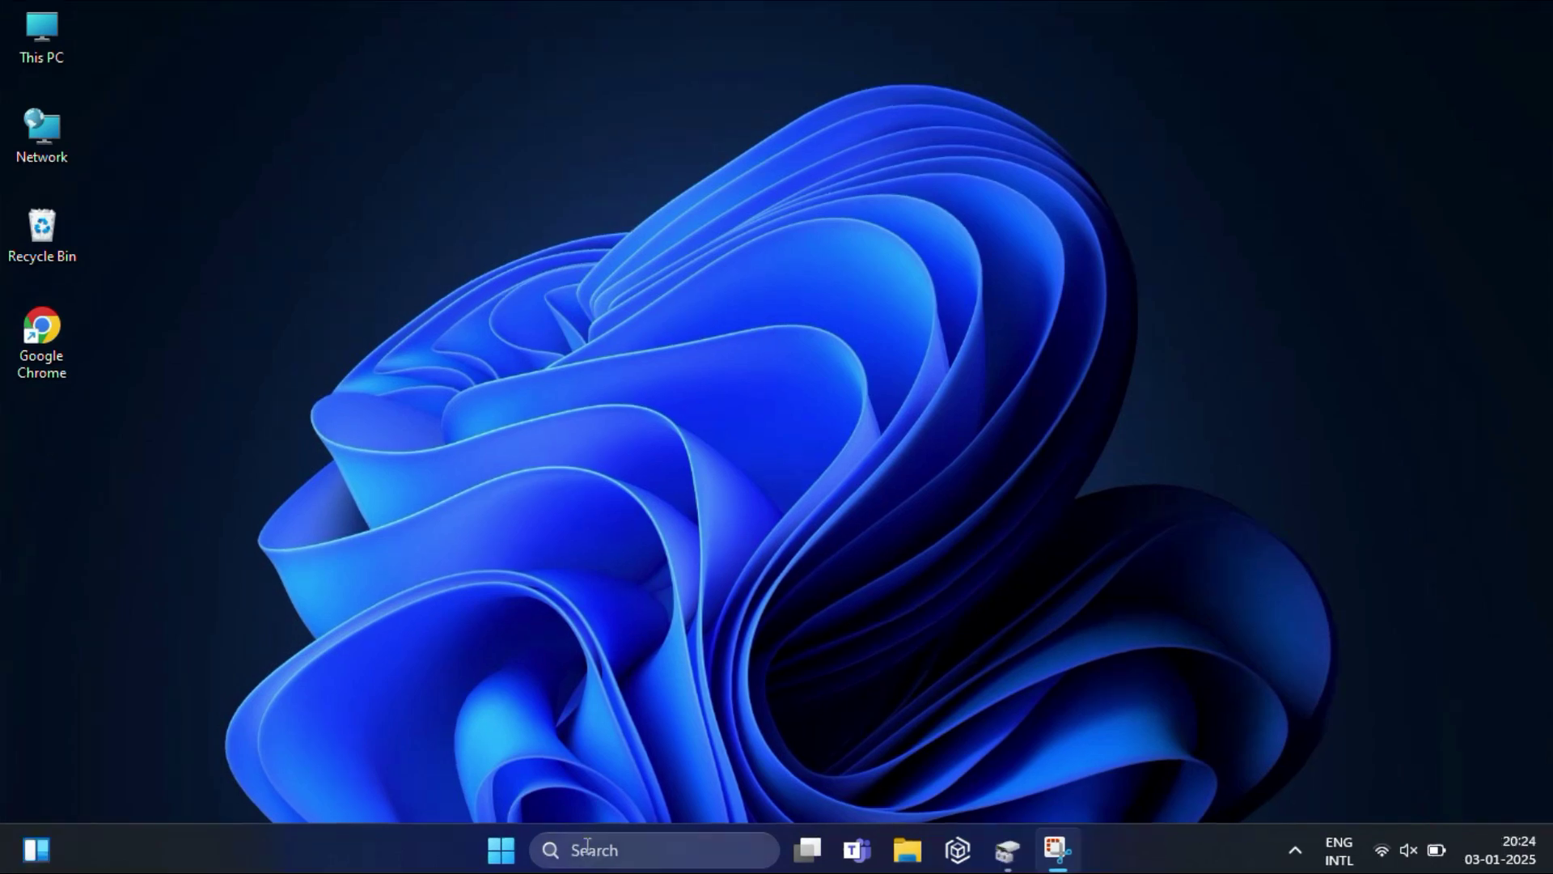
- Search for 'cmd' and run Command Prompt as administrator in a maximized window
{"action": "left_click", "coordinate": [589, 848]}
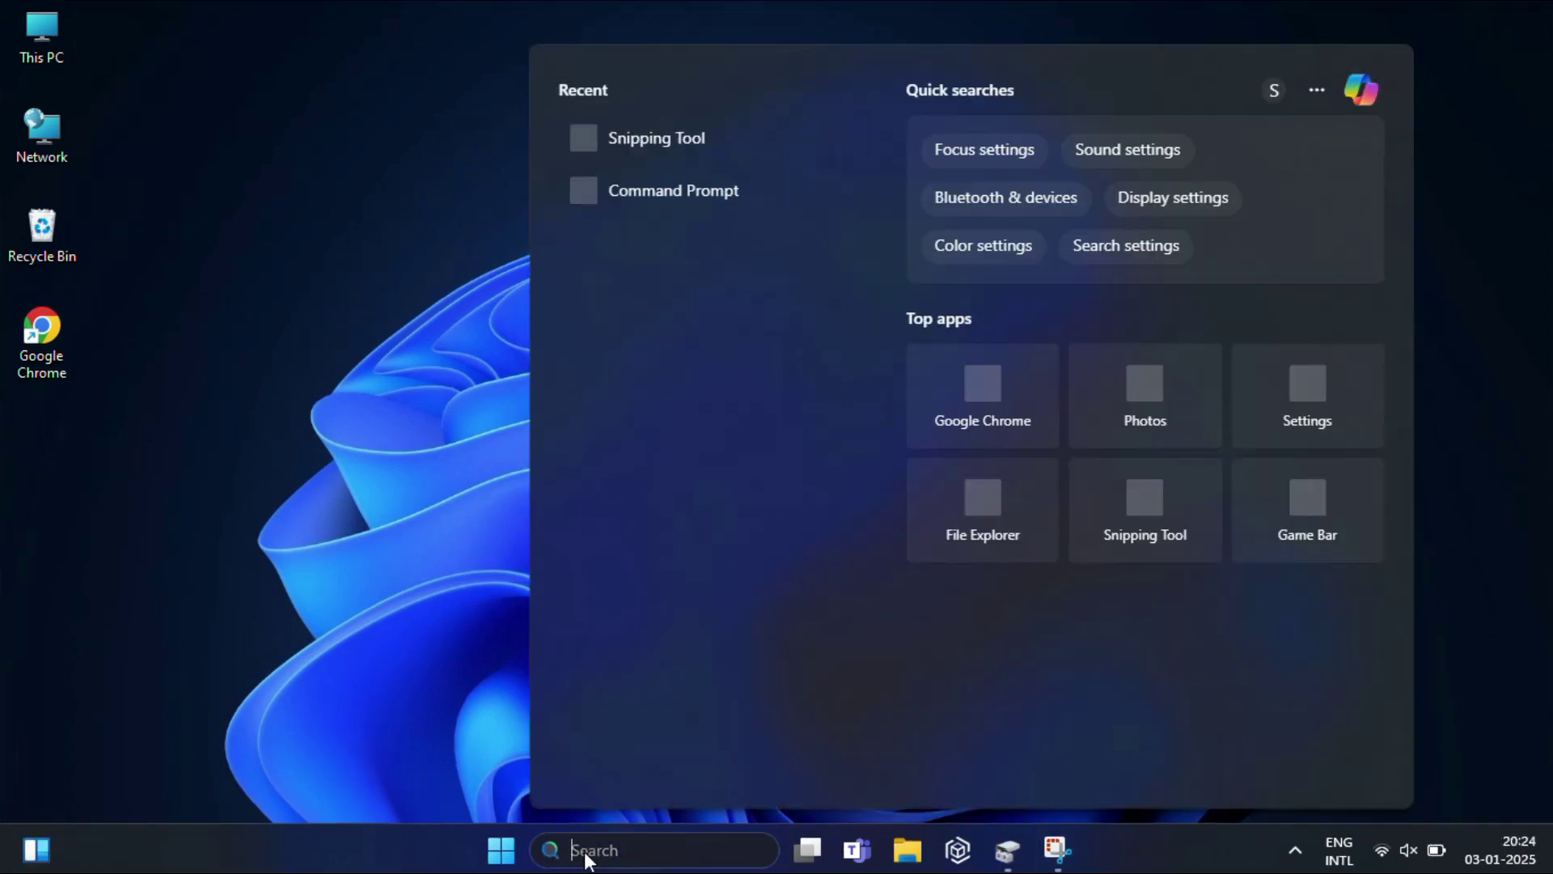
{"action": "type", "text": "cmd"}
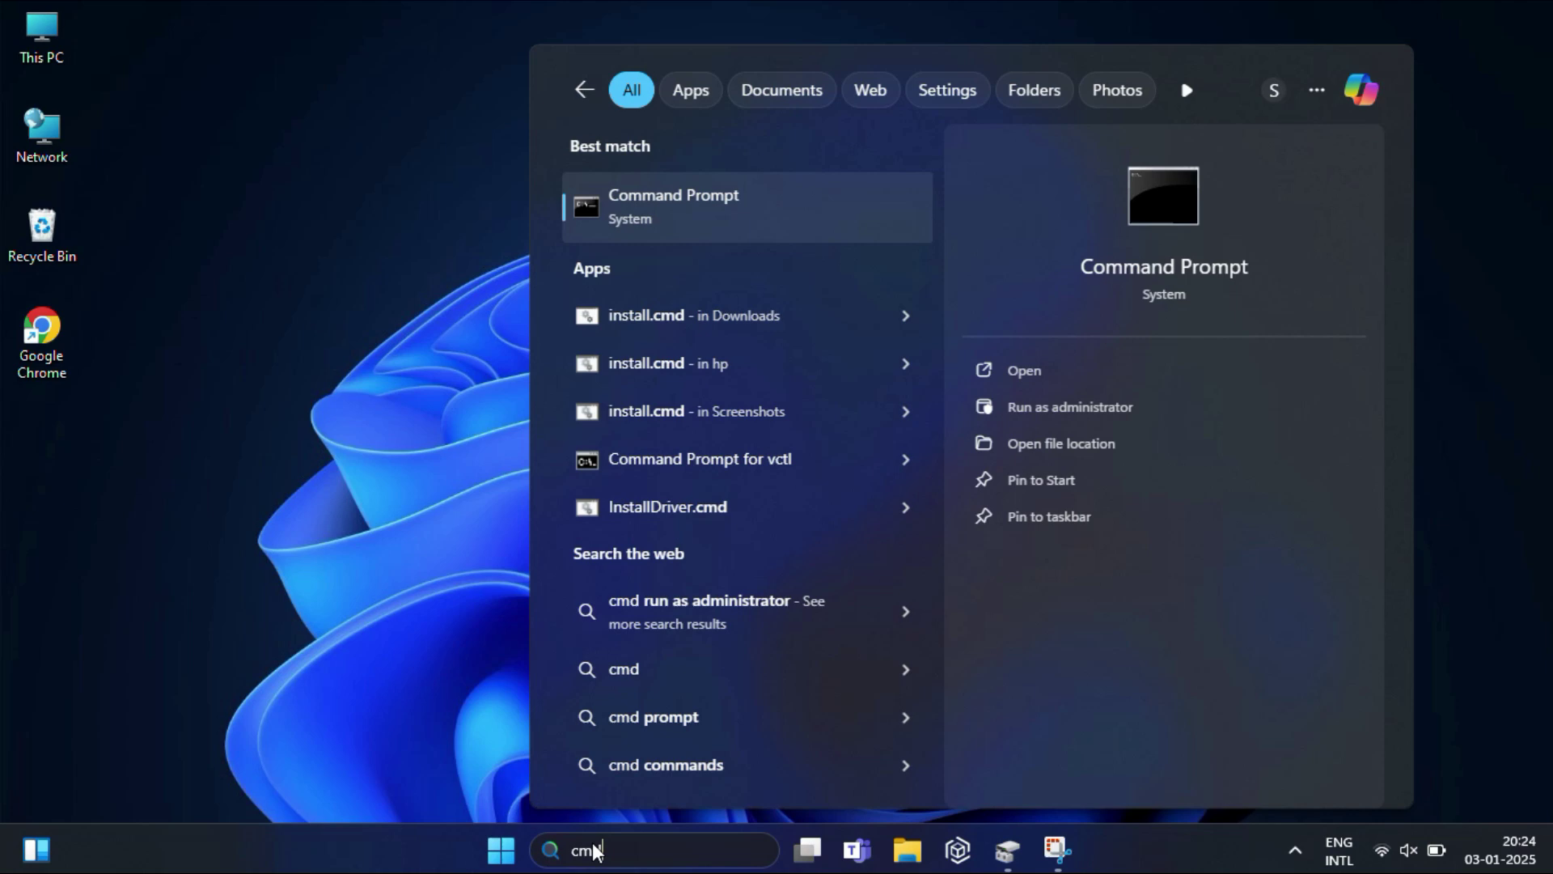
{"action": "right_click", "coordinate": [695, 224]}
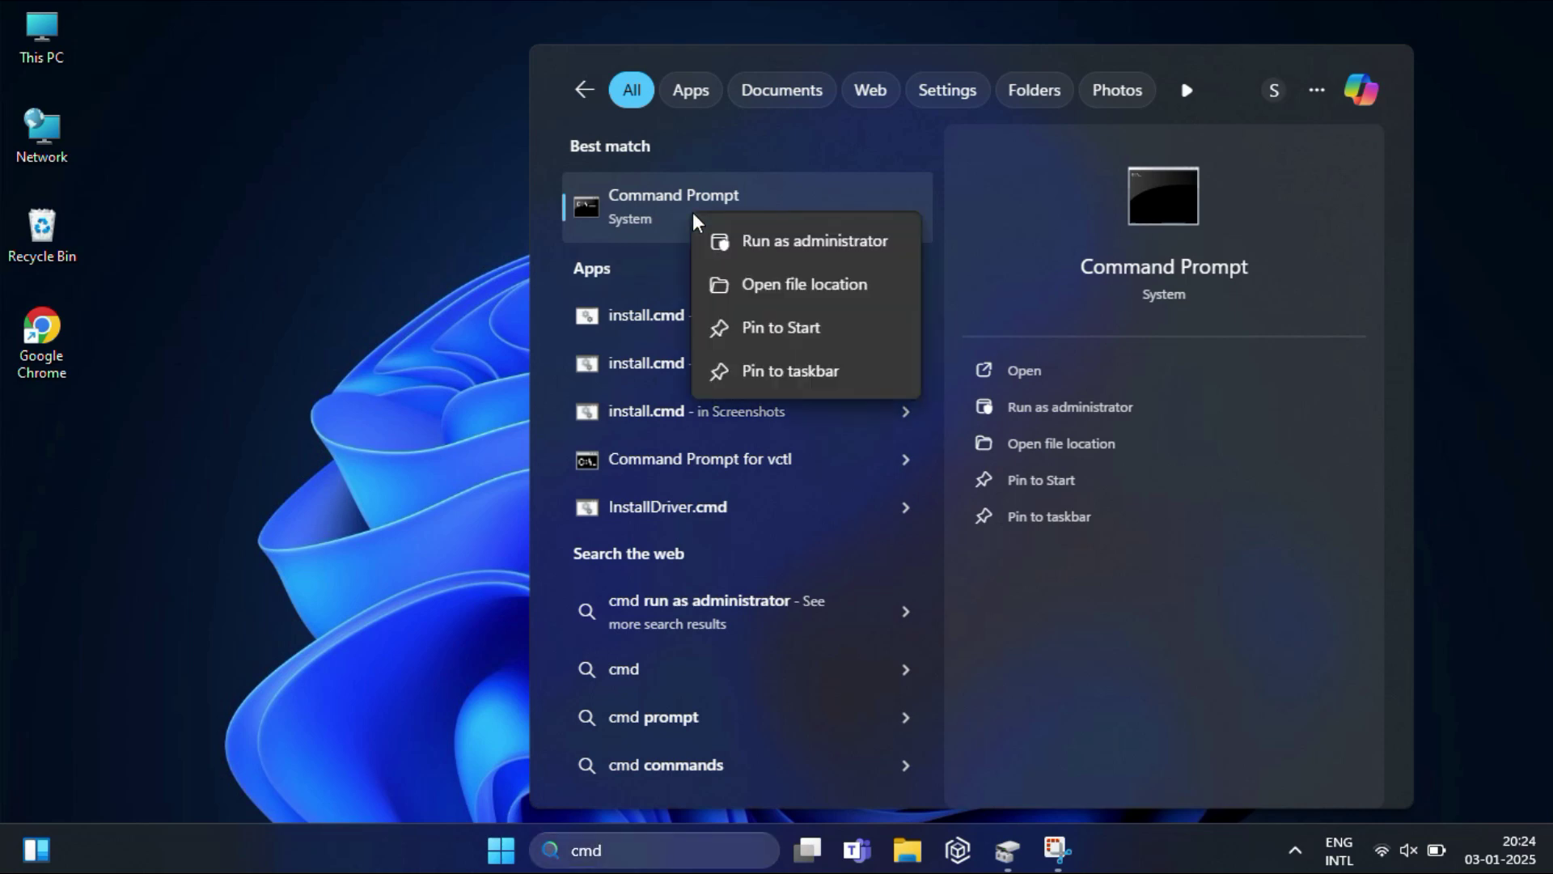
{"action": "left_click", "coordinate": [744, 243]}
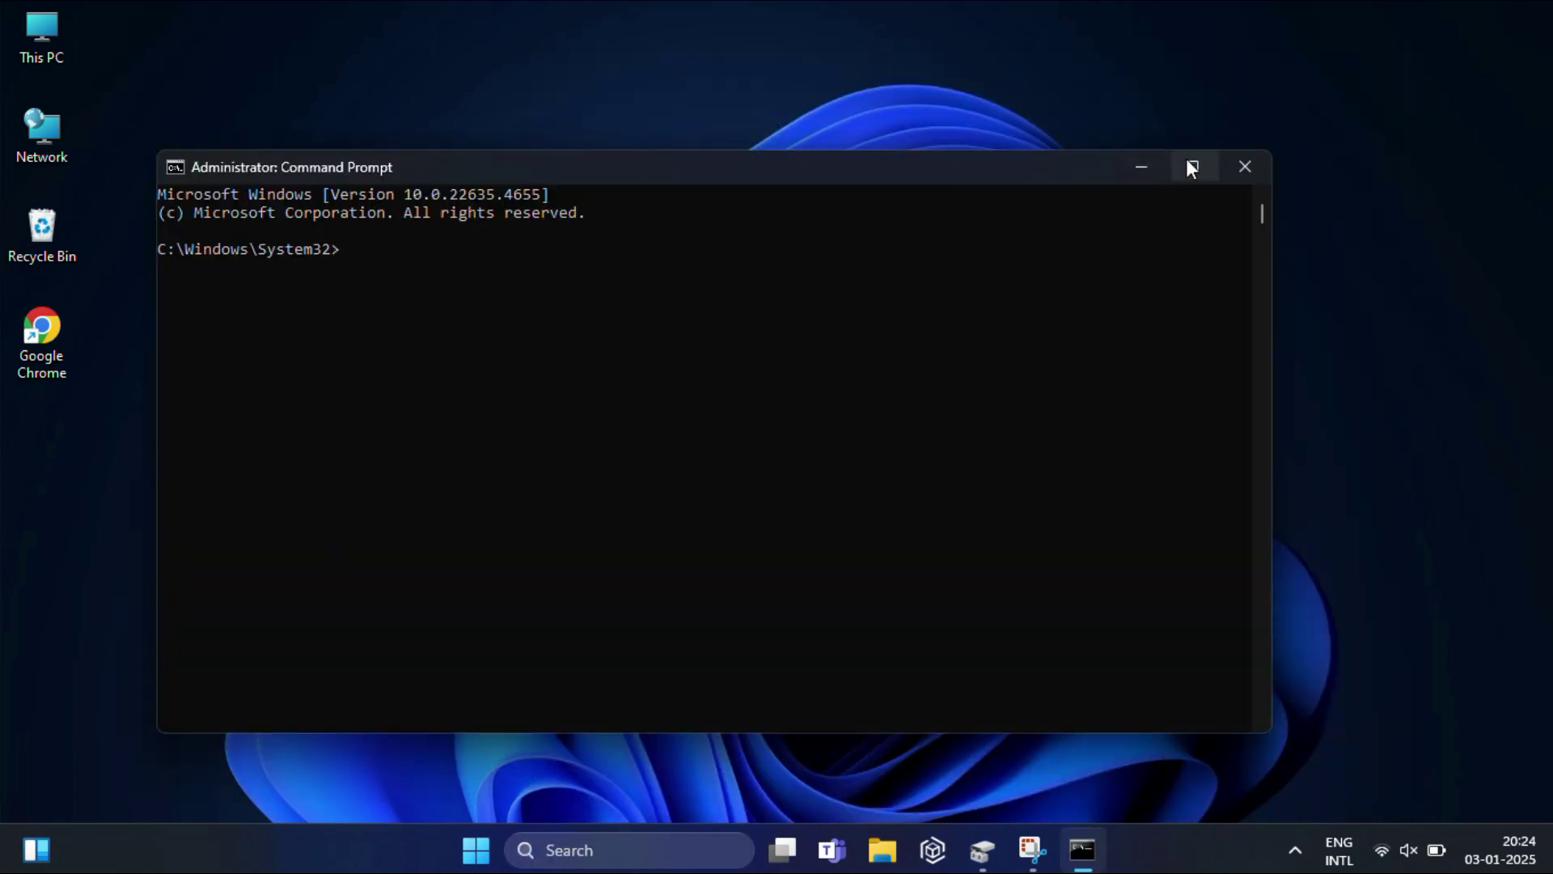
{"action": "left_click", "coordinate": [1190, 167]}
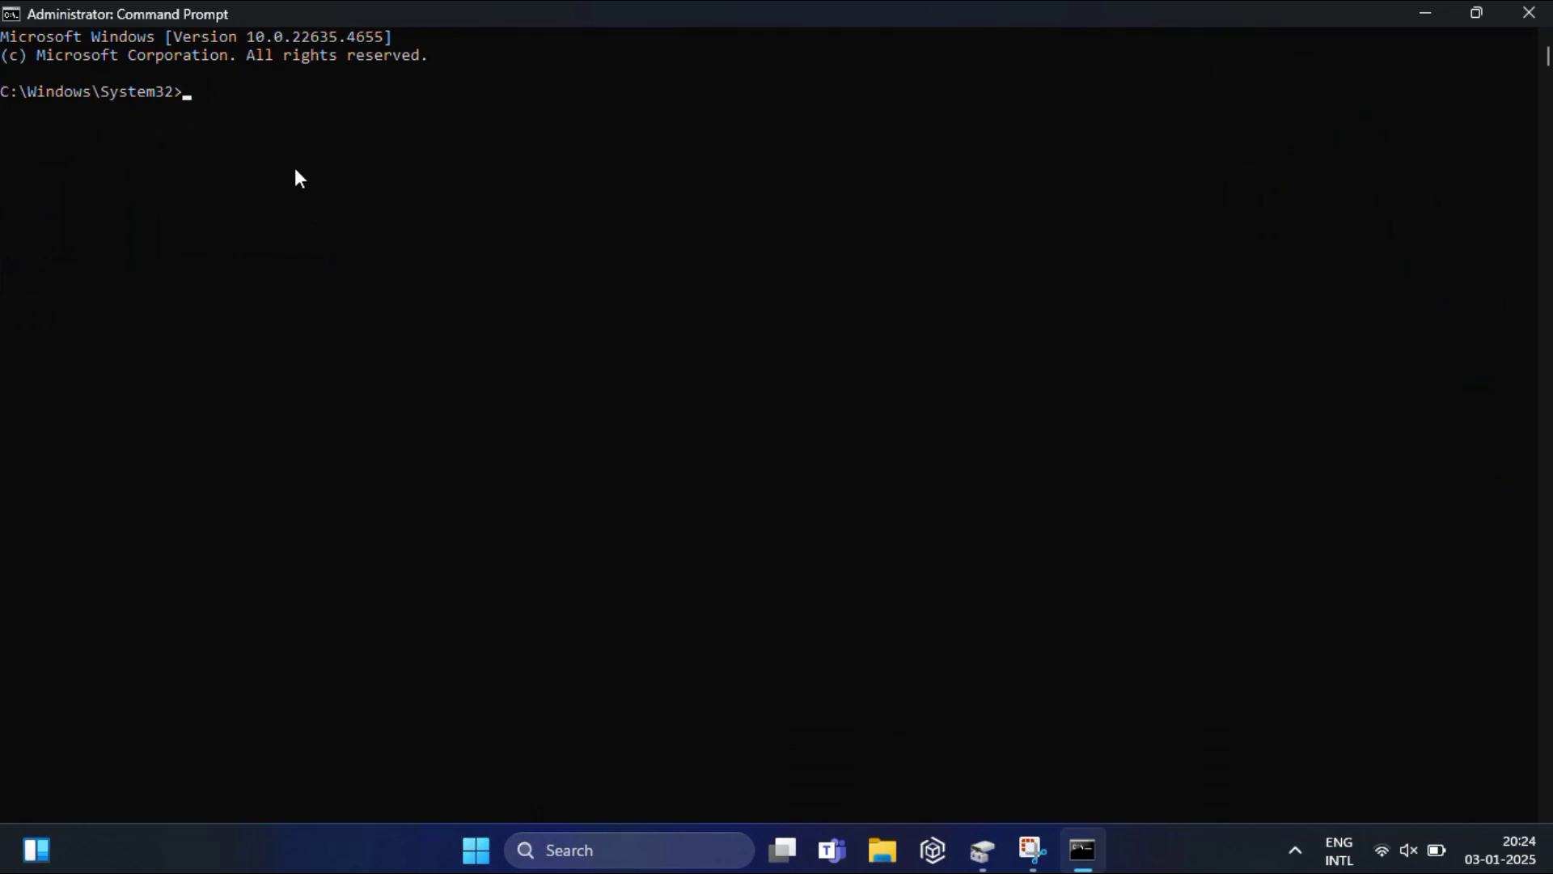
- Start DiskPart, list the disks and select disk 1
{"action": "type", "text": "diskpart"}
{"action": "key", "text": "Return"}
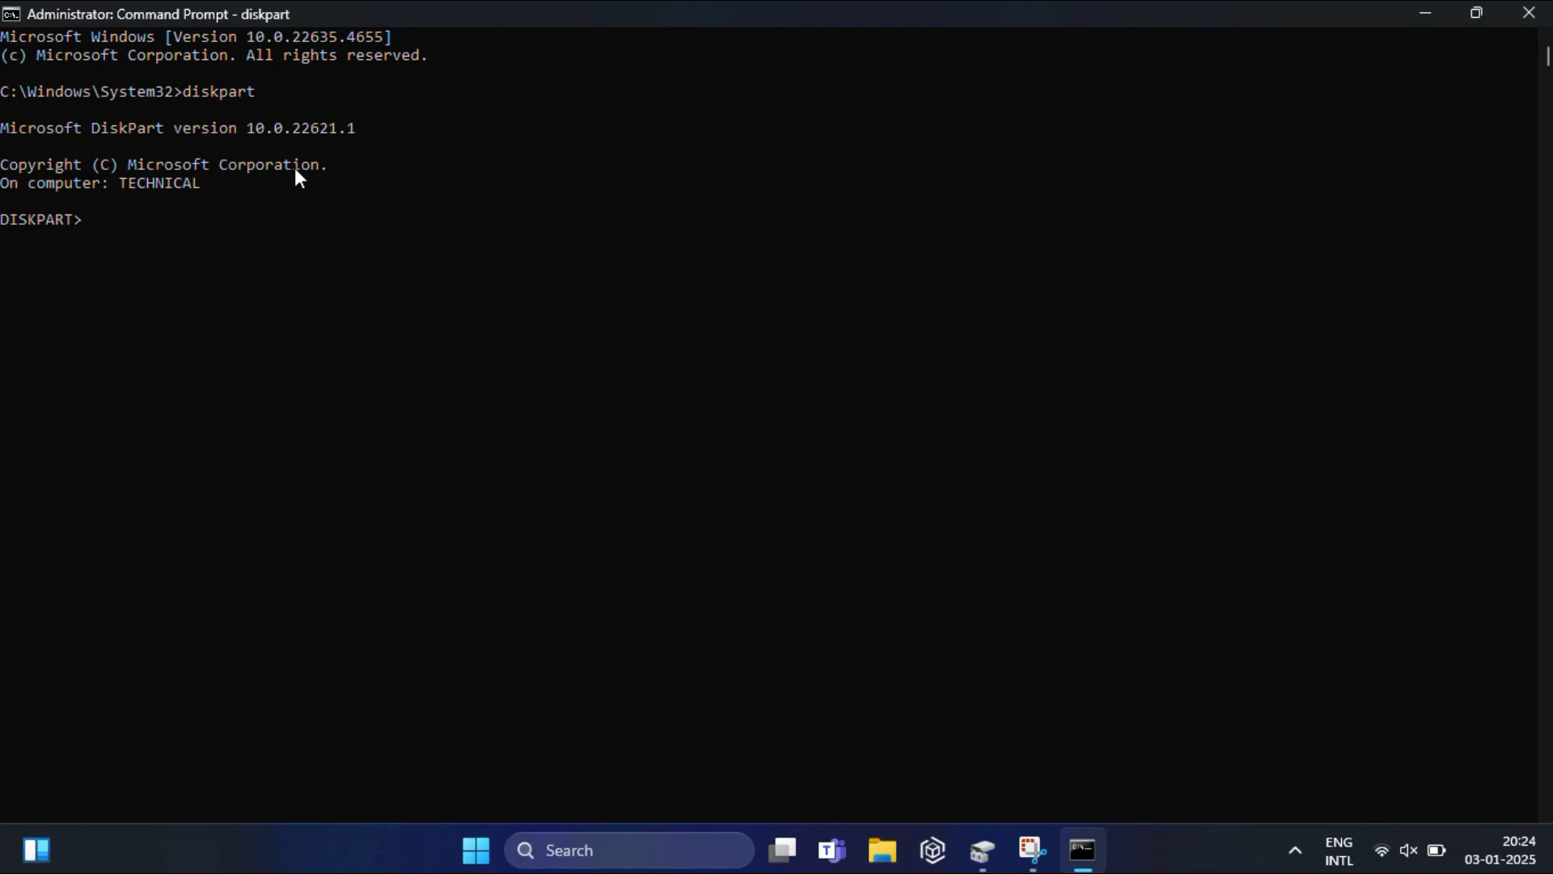
{"action": "type", "text": "list disk"}
{"action": "key", "text": "Return"}
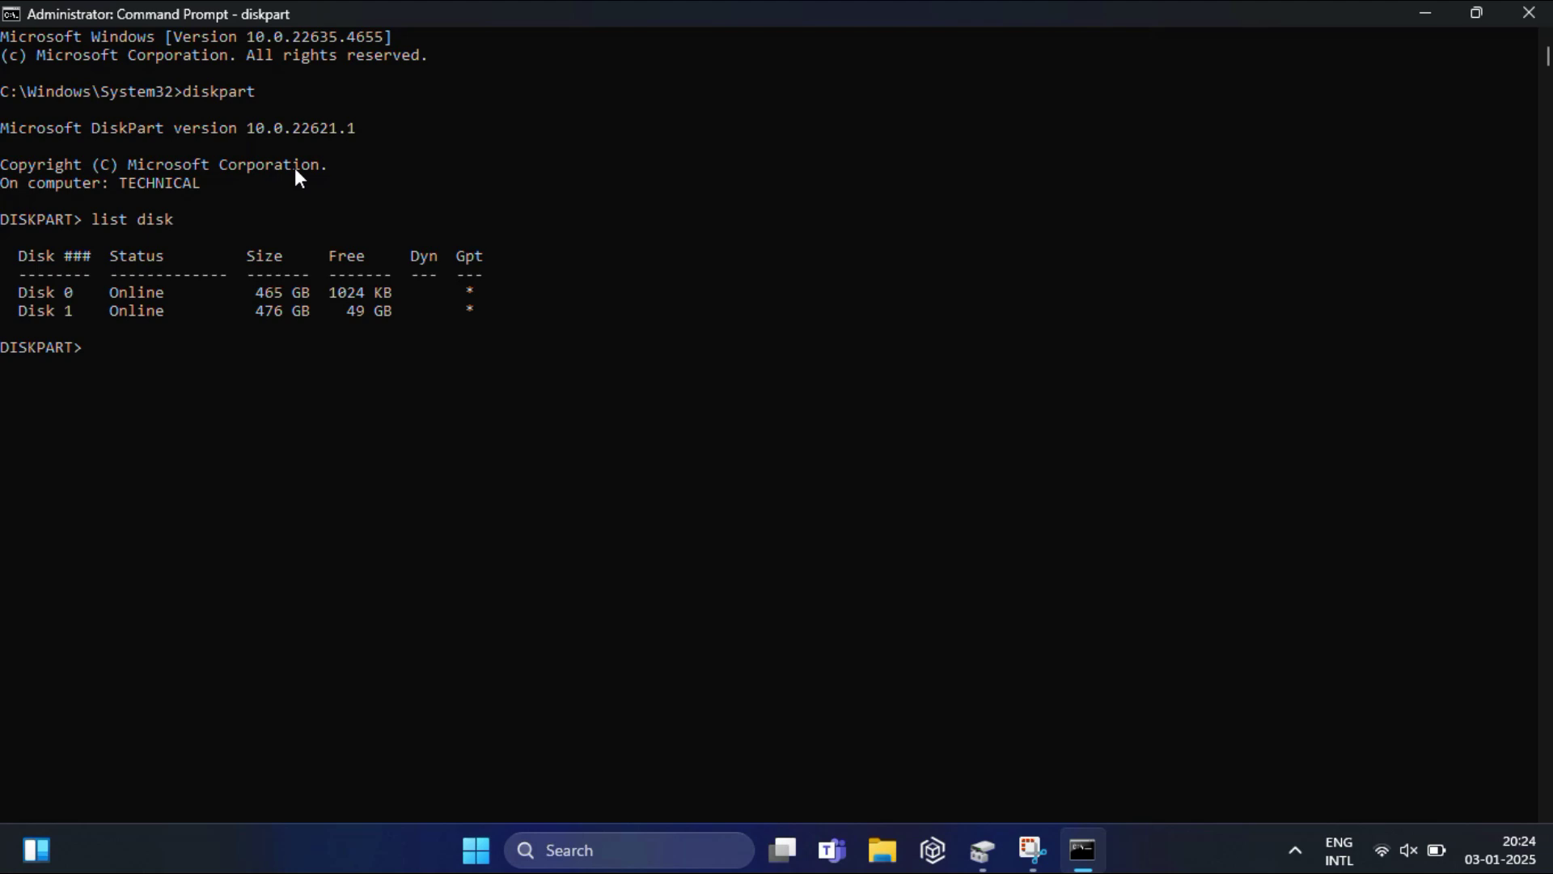
{"action": "type", "text": "select disk 1"}
{"action": "key", "text": "Return"}
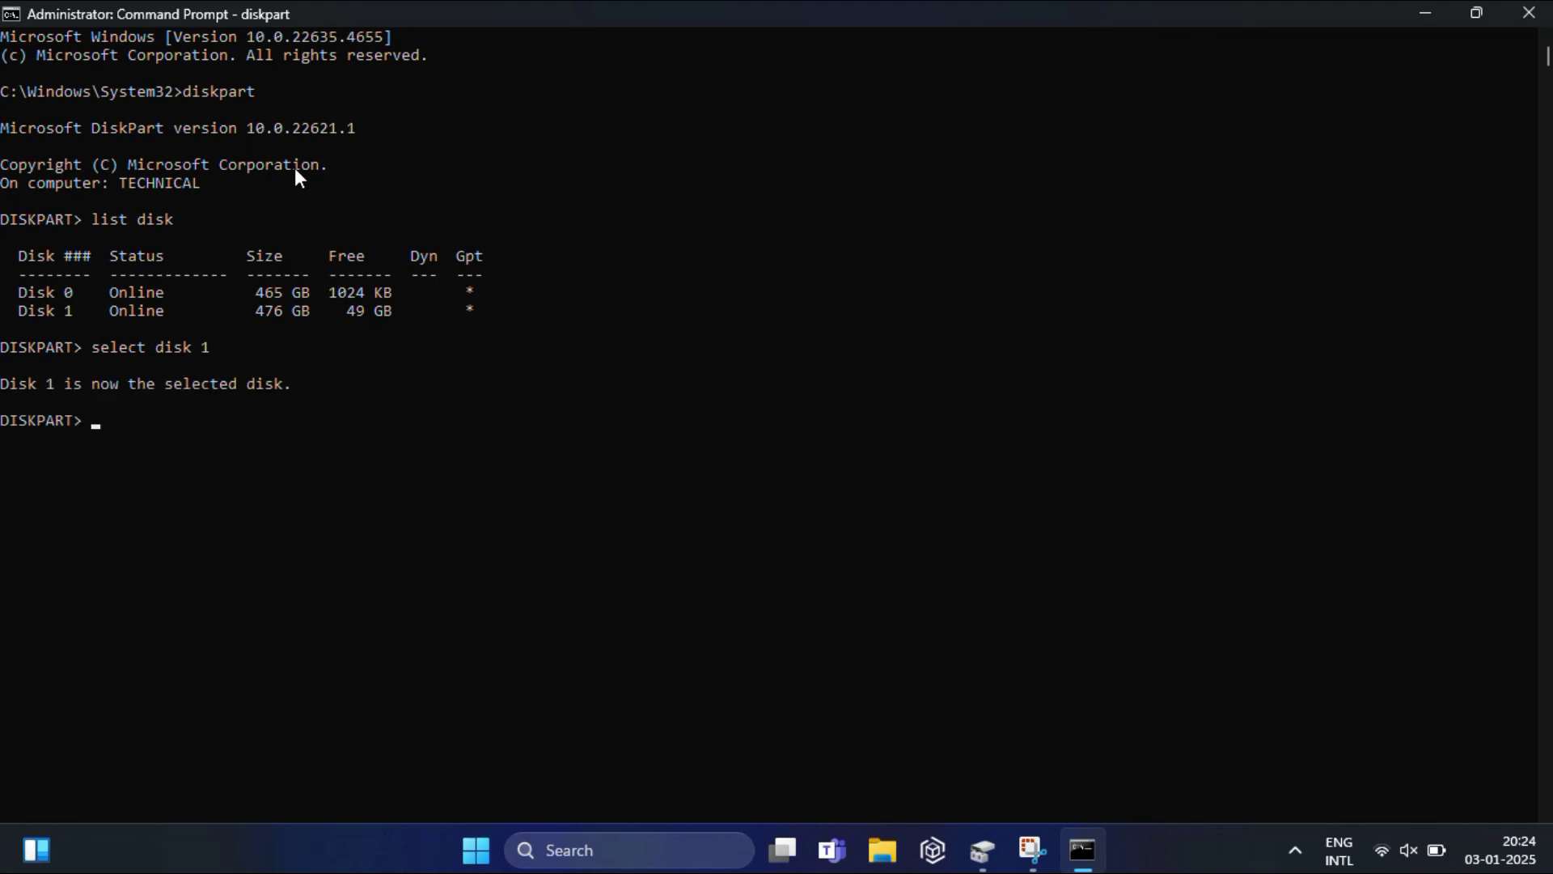
- List disk 1's volumes, identify the 1024 MB ESP as Volume 3, and enter 'select volume 3'
{"action": "type", "text": "list volume"}
{"action": "key", "text": "Return"}
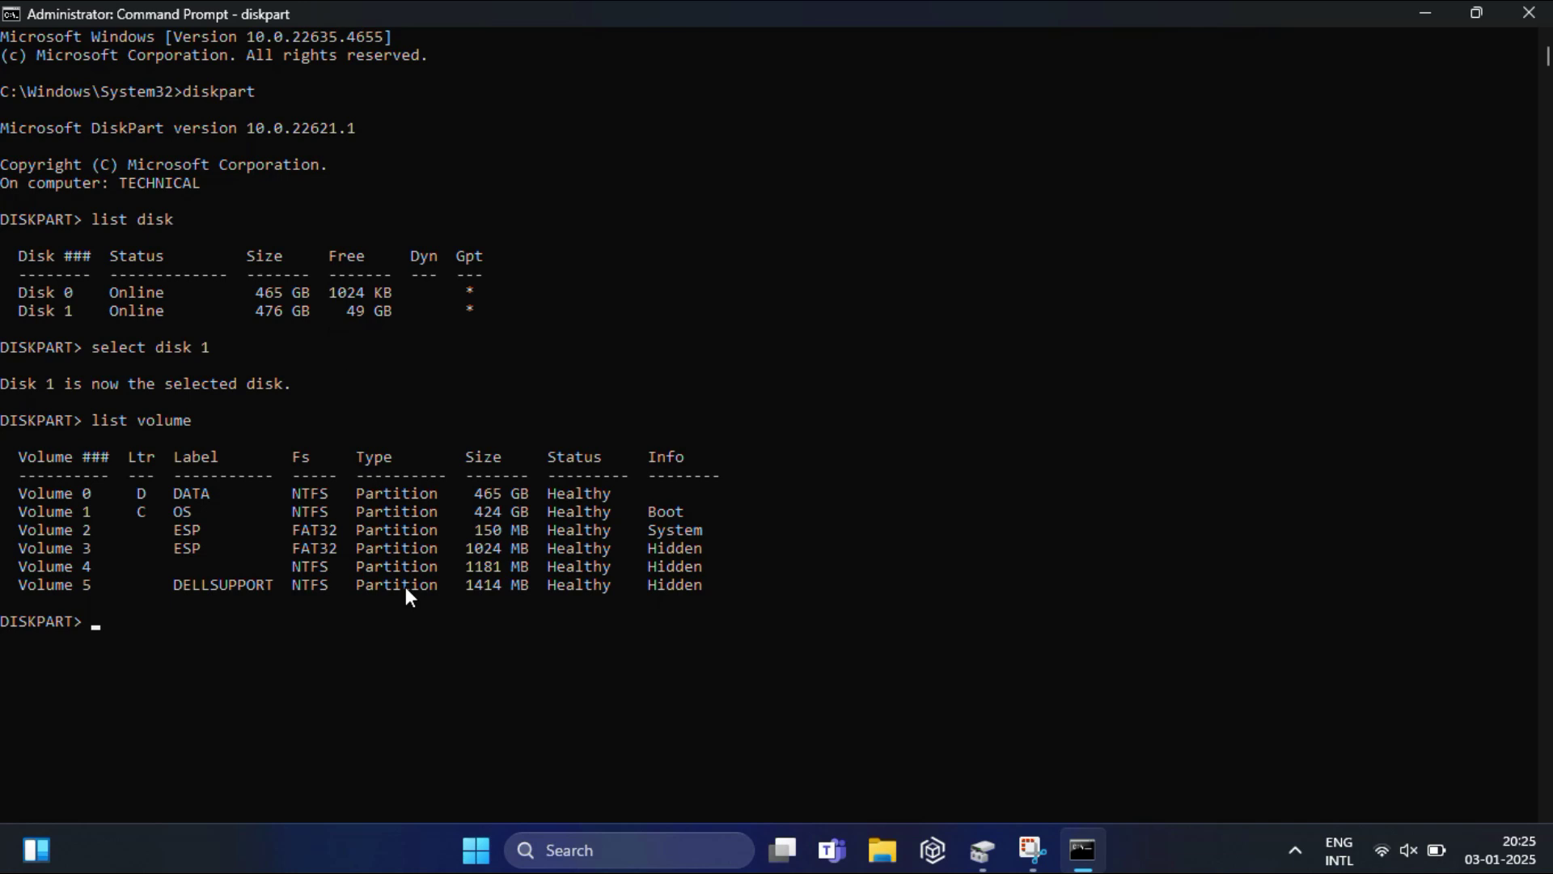
{"action": "mouse_move", "coordinate": [464, 549]}
{"action": "left_mouse_down"}
{"action": "mouse_move", "coordinate": [539, 567]}
{"action": "mouse_move", "coordinate": [596, 544]}
{"action": "left_mouse_up"}
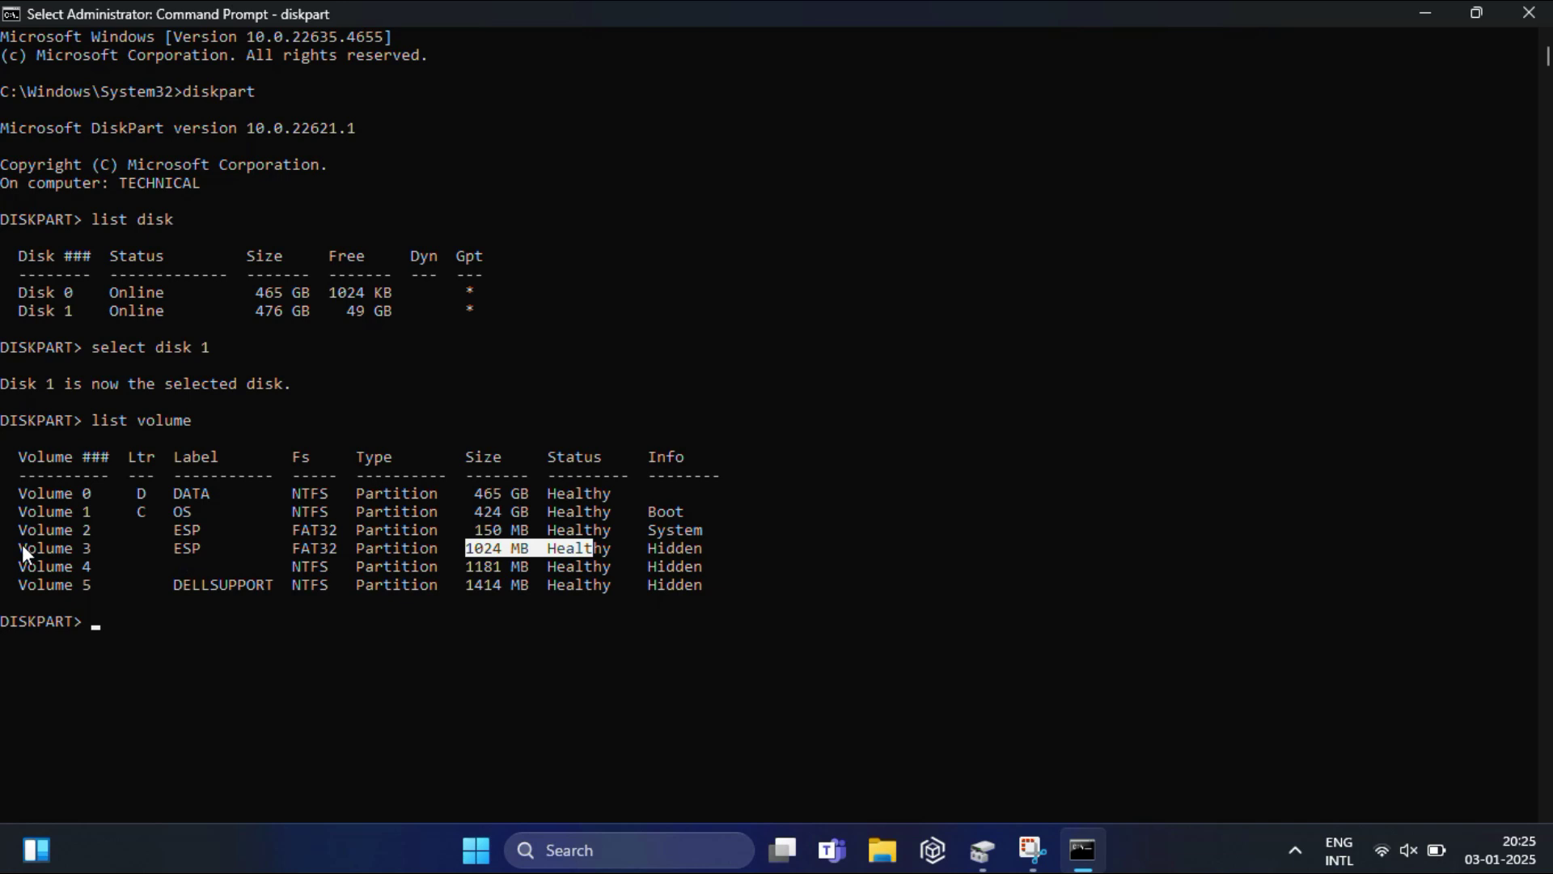
{"action": "left_click_drag", "start_coordinate": [22, 545], "coordinate": [89, 556]}
{"action": "left_click", "coordinate": [91, 618]}
{"action": "type", "text": "se"}
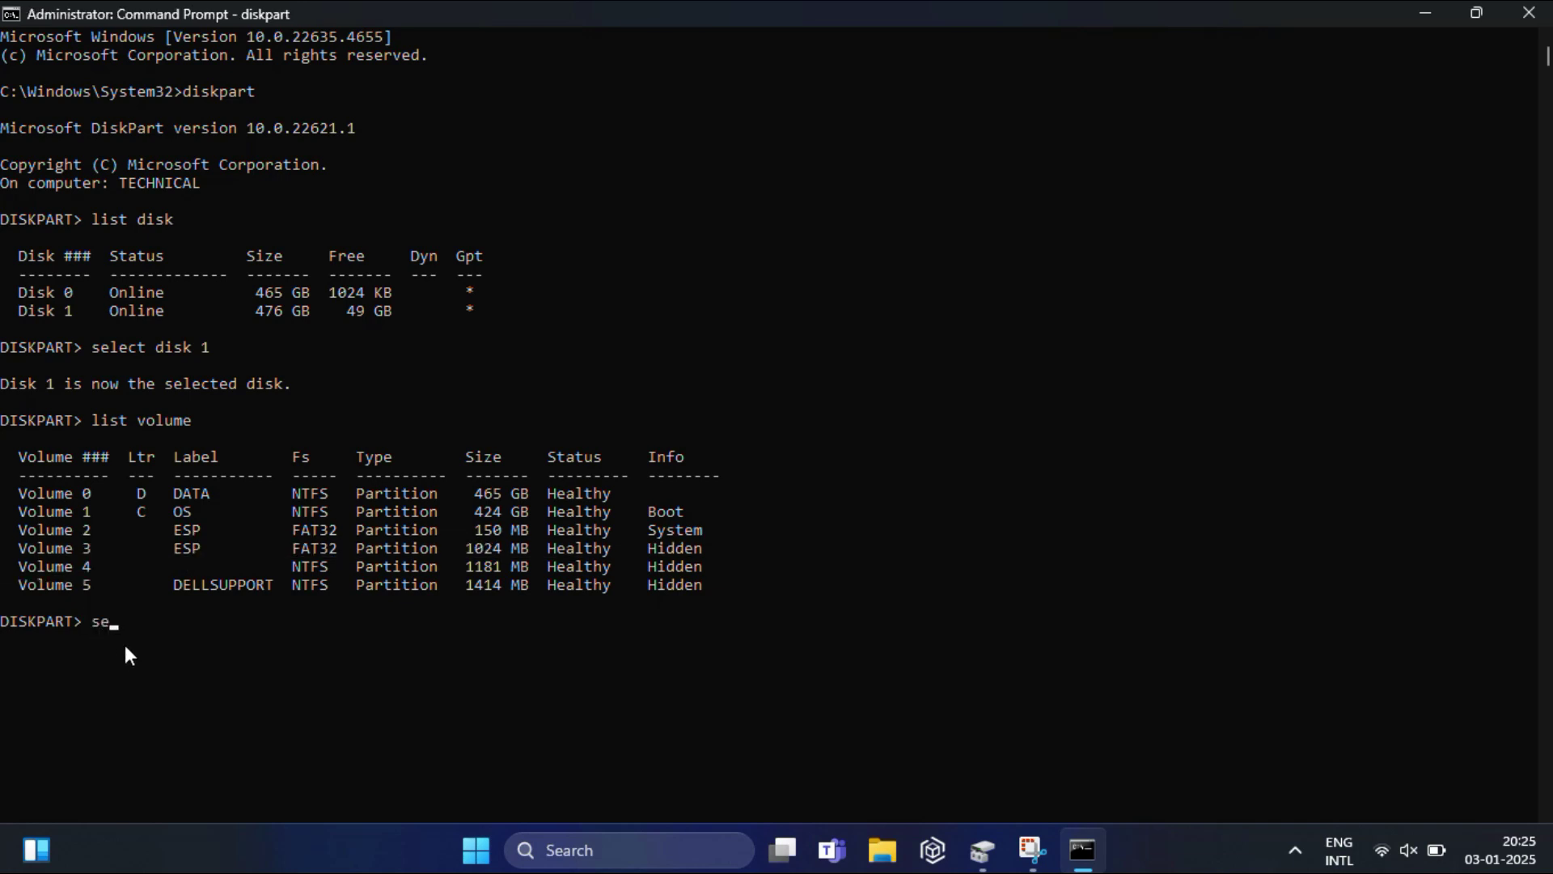
{"action": "type", "text": "lect volume 3"}
- Select Volume 3, assign it drive letter X with 'assign letter=x', and exit DiskPart
{"action": "key", "text": "Return"}
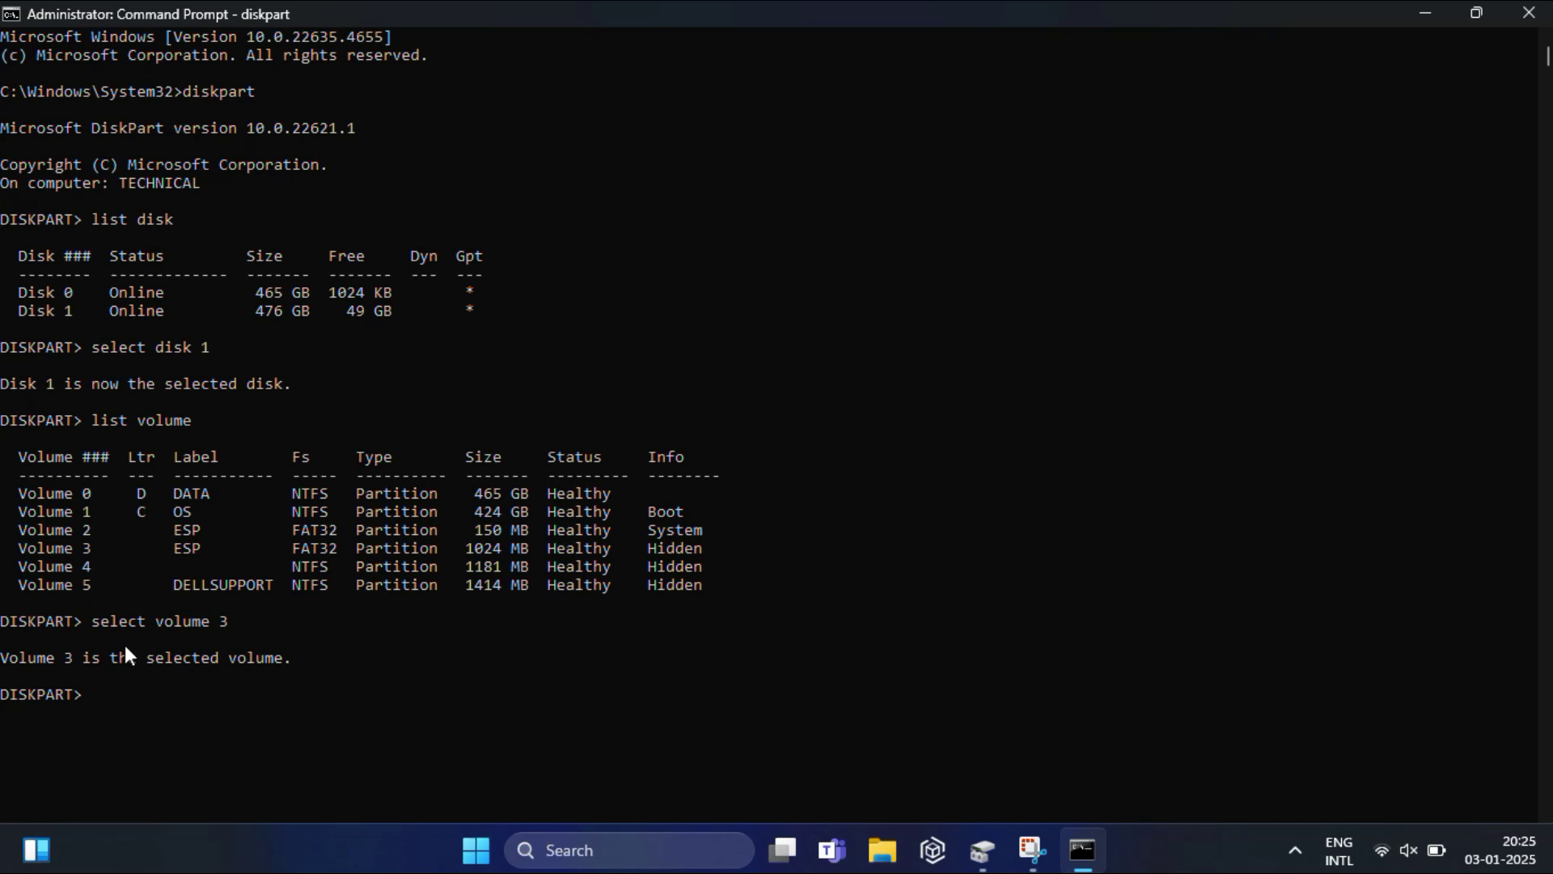
{"action": "type", "text": "assign letter=x"}
{"action": "key", "text": "Return"}
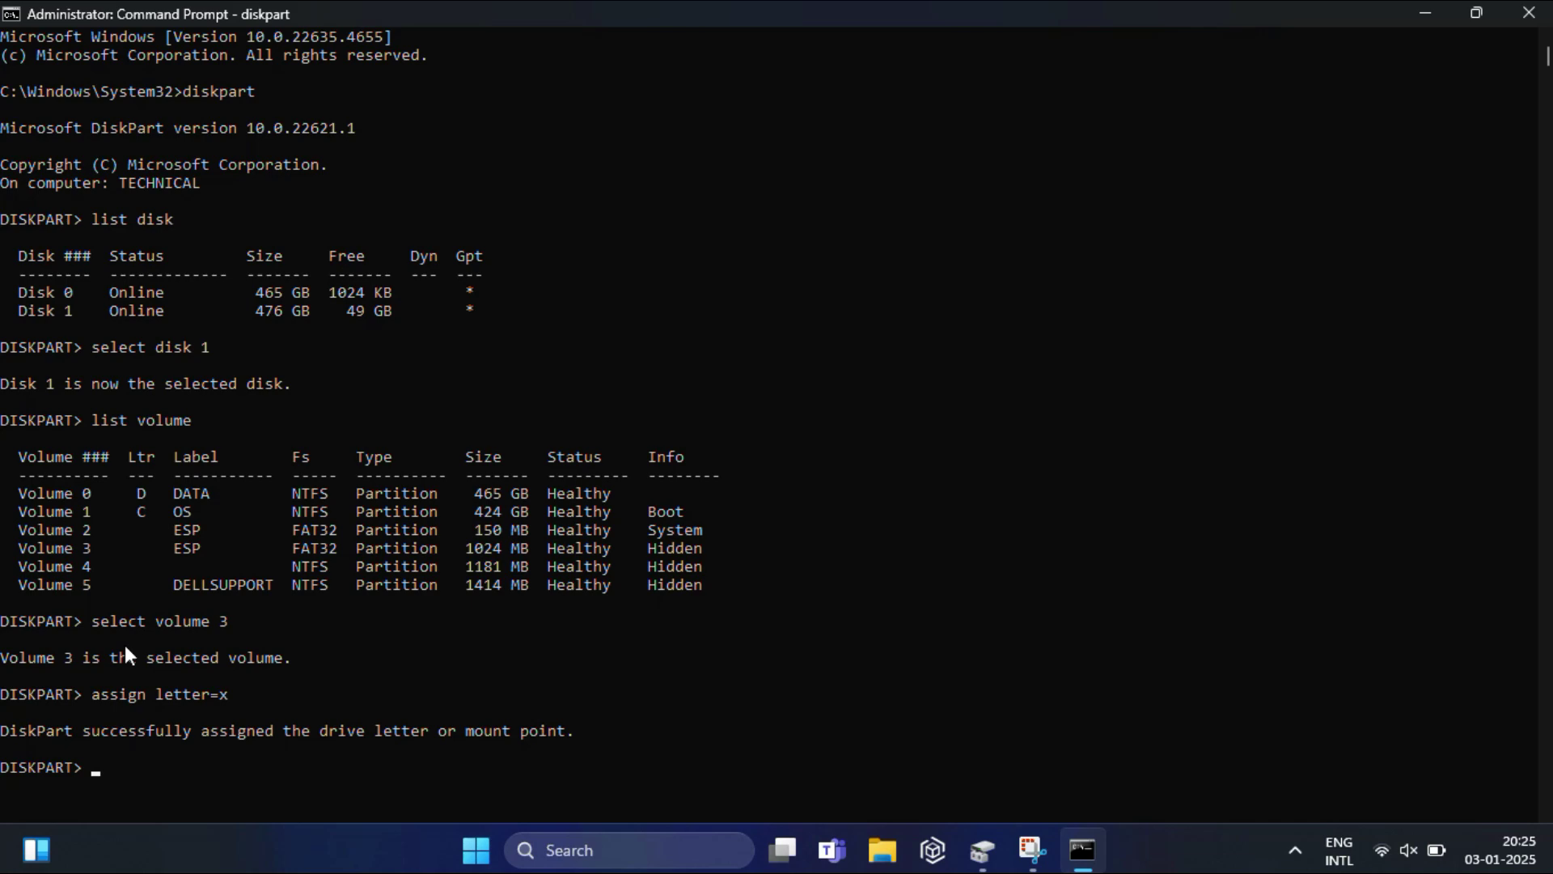
{"action": "scroll", "coordinate": [272, 366], "scroll_direction": "down", "scroll_amount": 5}
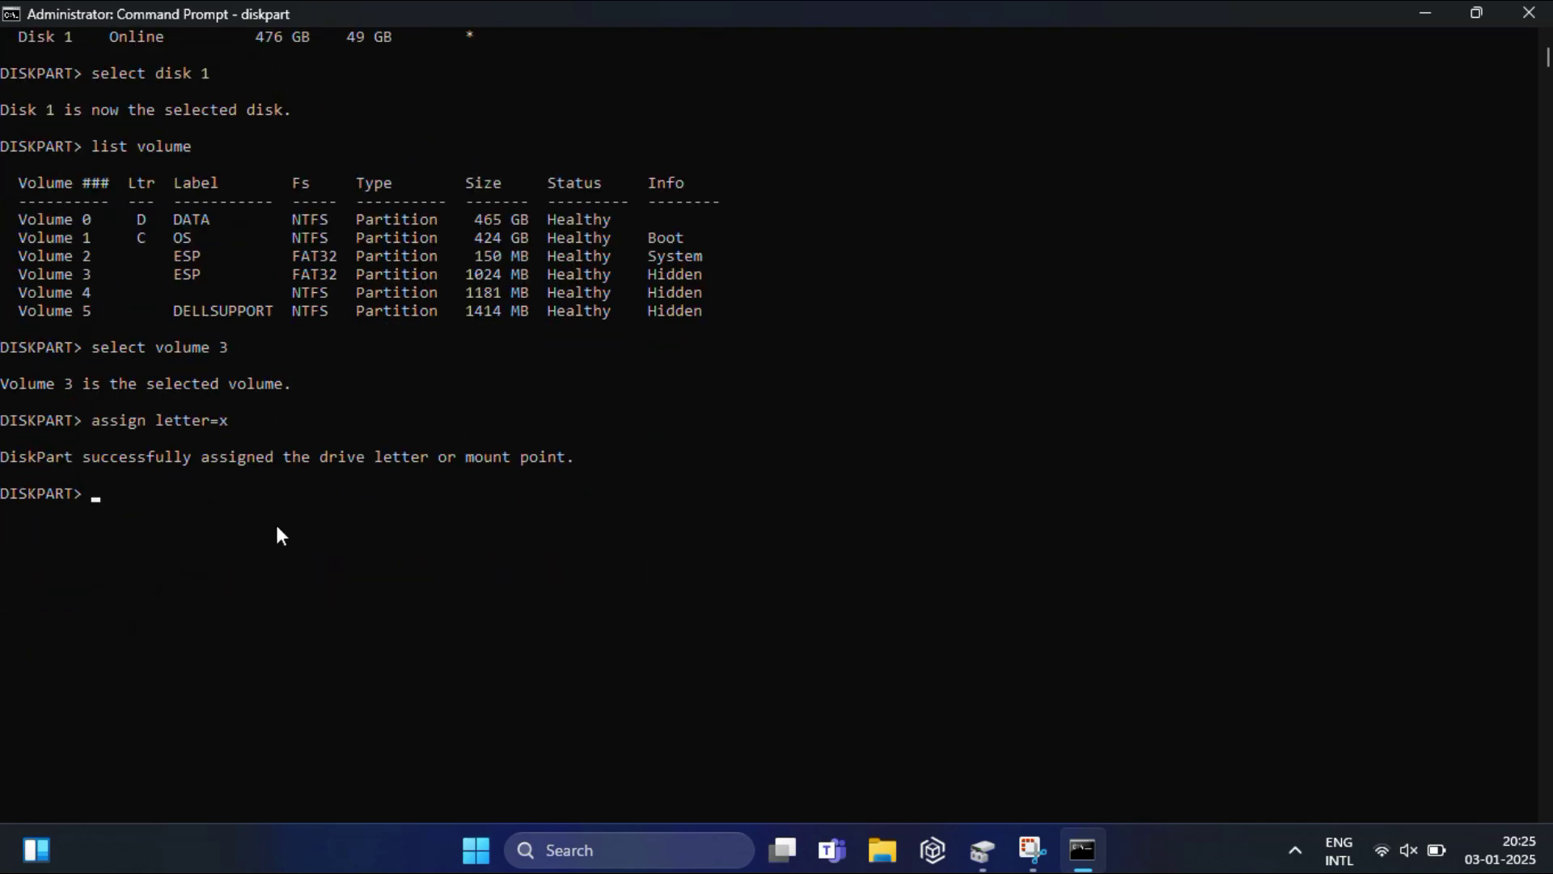
{"action": "type", "text": "exit"}
{"action": "key", "text": "Return"}
{"action": "scroll", "coordinate": [279, 526], "scroll_direction": "down", "scroll_amount": 2}
{"action": "scroll", "coordinate": [283, 531], "scroll_direction": "down", "scroll_amount": 2}
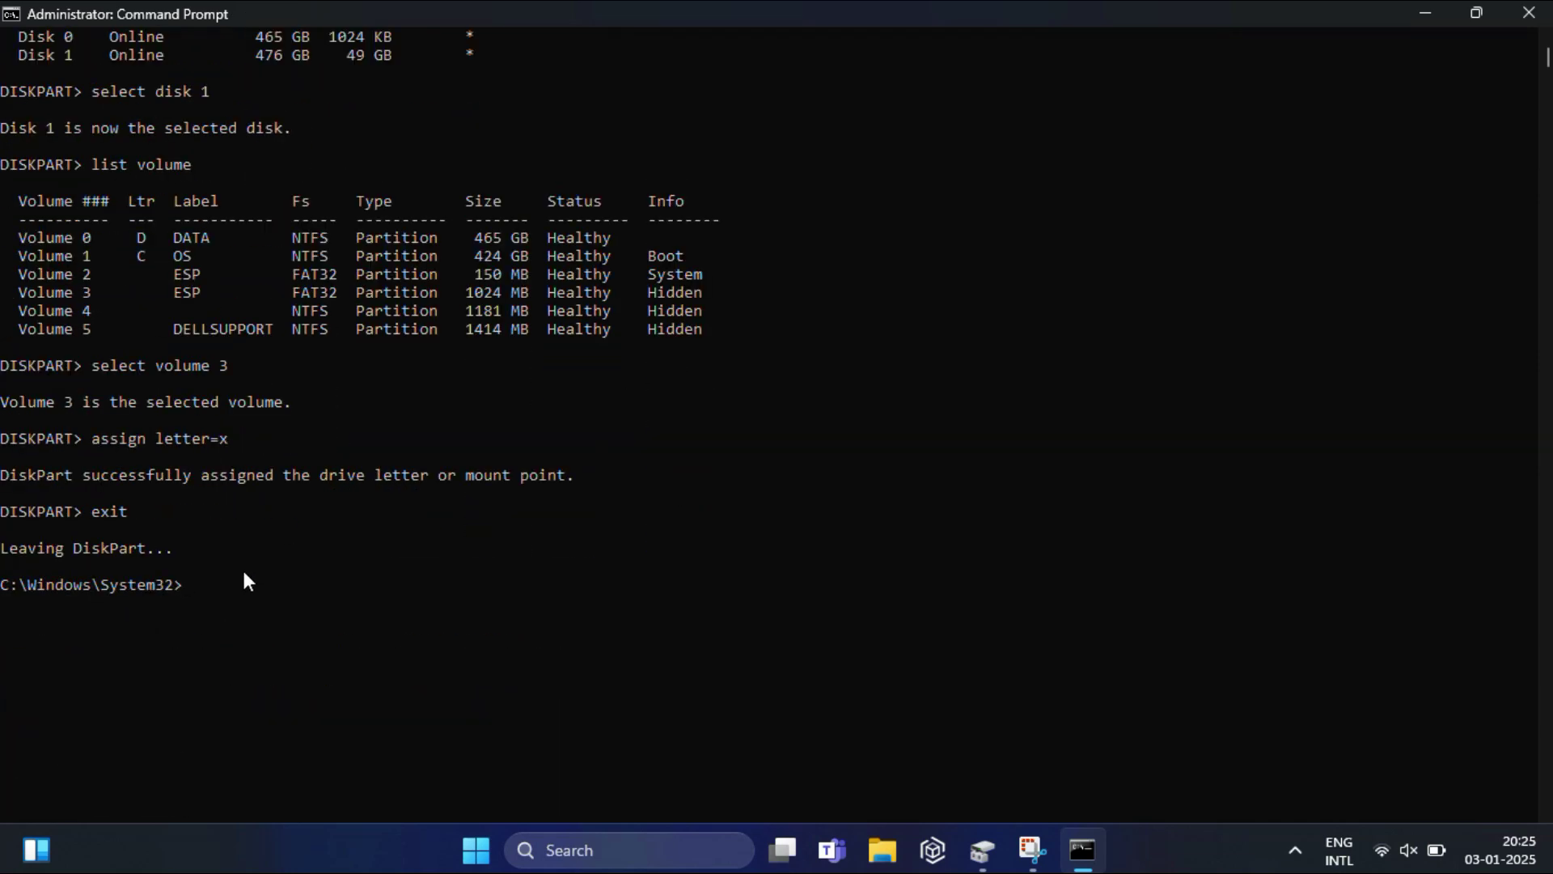
- Switch to drive X: and list its root contents with 'dir'
{"action": "type", "text": "x:"}
{"action": "key", "text": "Return"}
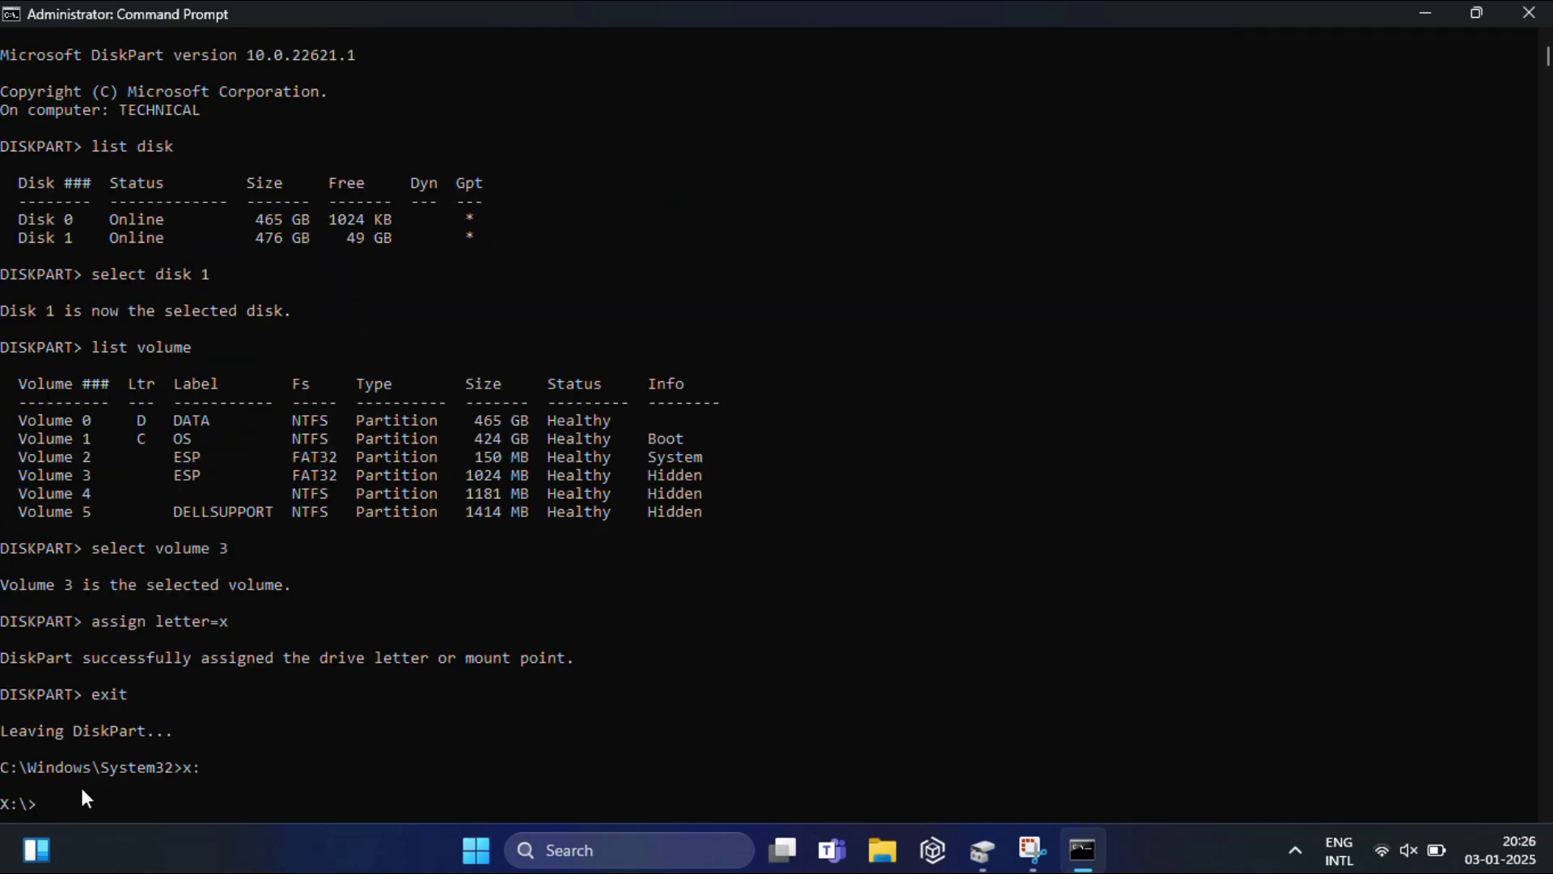
{"action": "scroll", "coordinate": [189, 638], "scroll_direction": "down", "scroll_amount": 7}
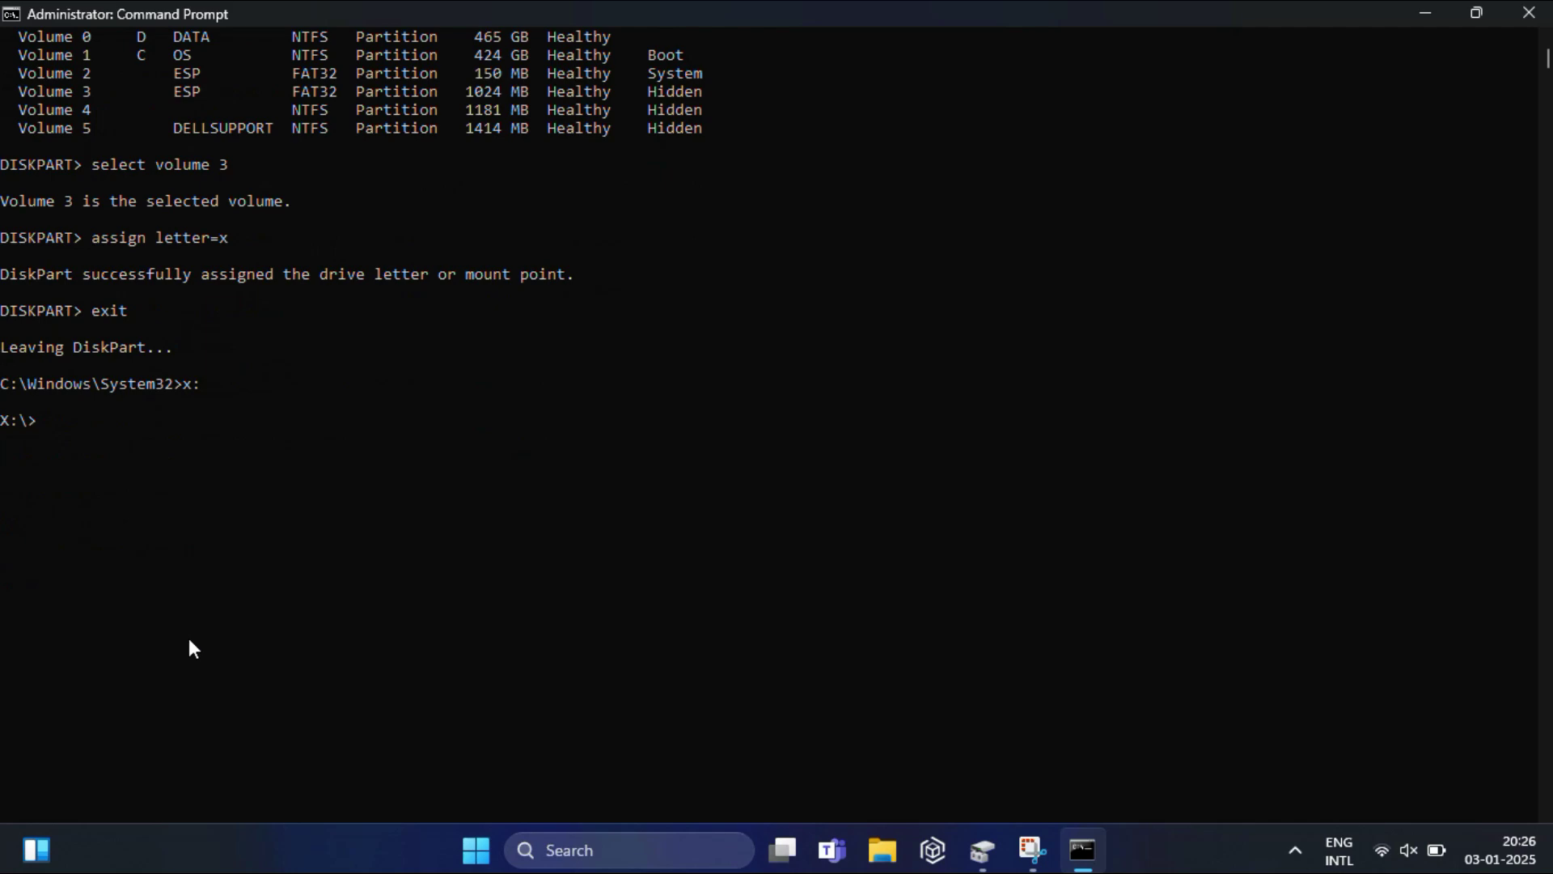
{"action": "type", "text": "dir"}
{"action": "key", "text": "Return"}
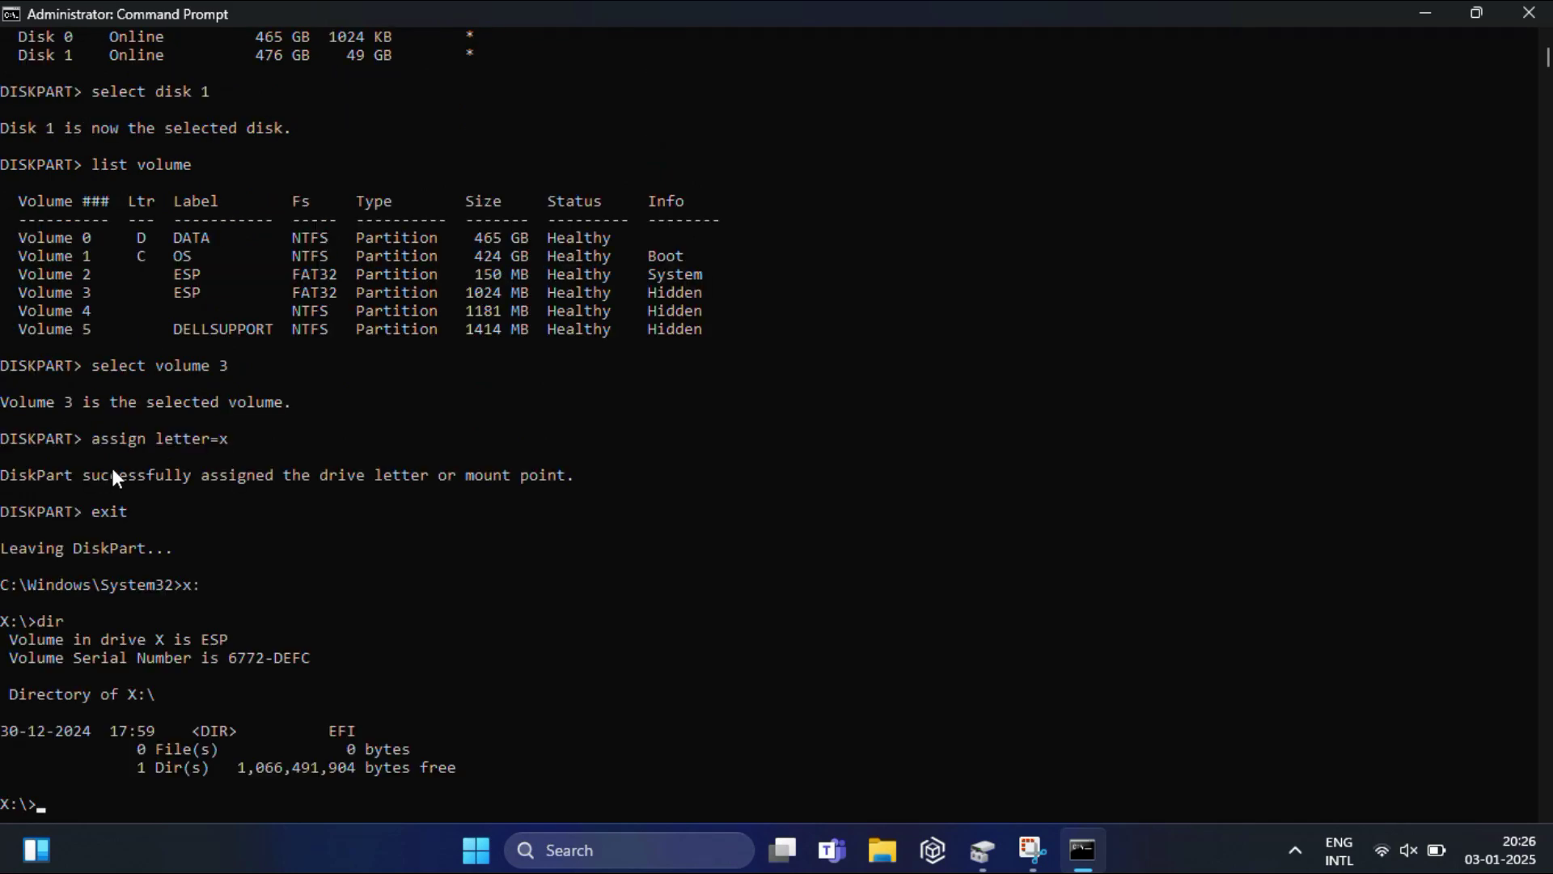
{"action": "scroll", "coordinate": [111, 475], "scroll_direction": "down", "scroll_amount": 5}
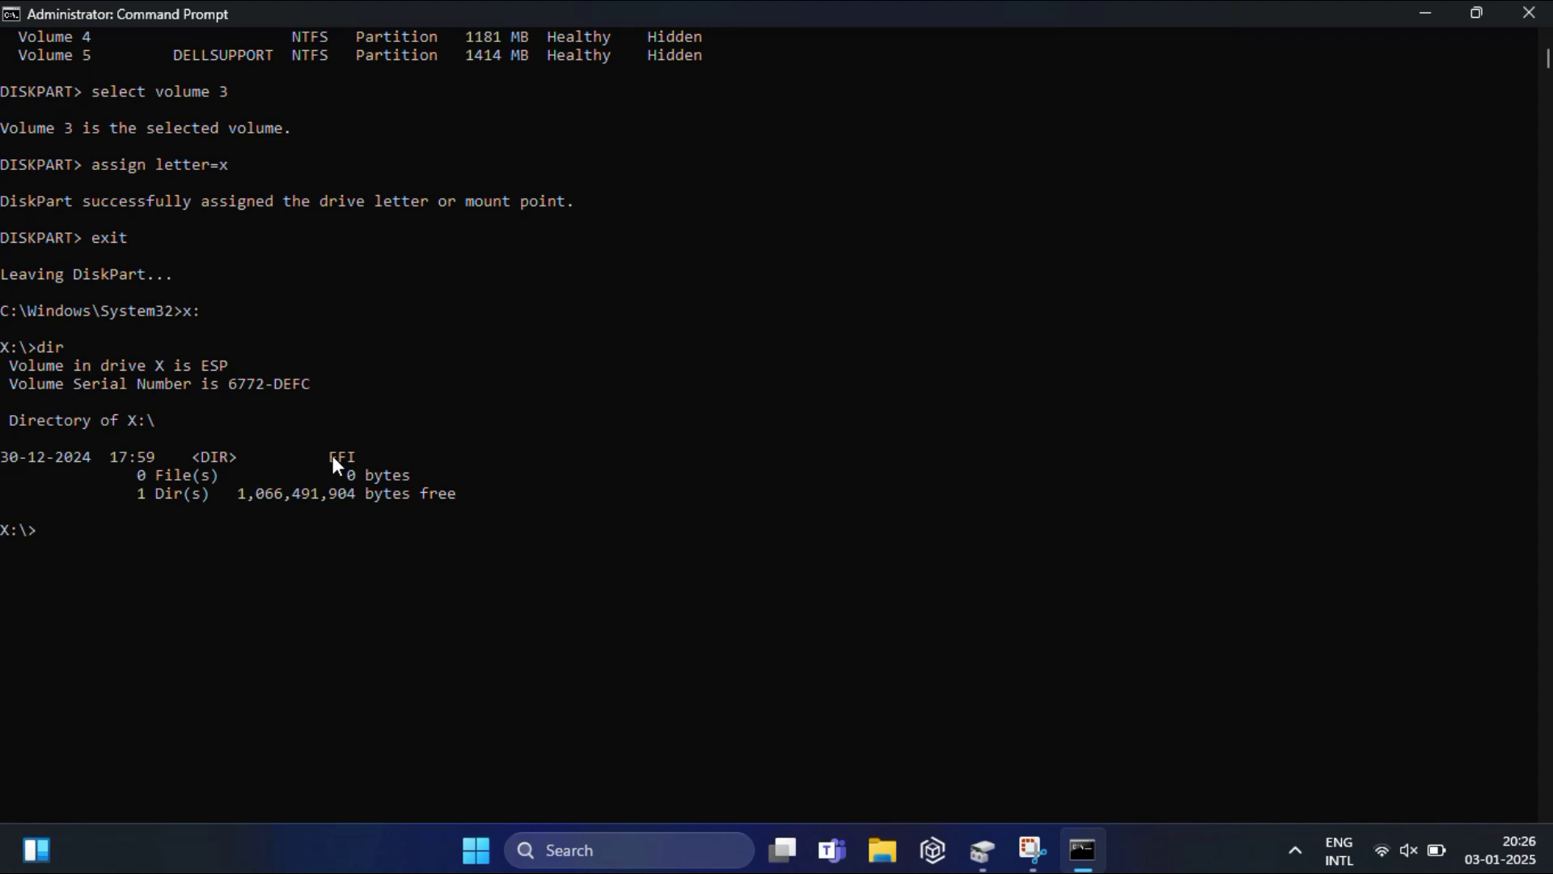
- Enter the EFI folder and list it, locating the BlissOS folder
{"action": "type", "text": "cd efi"}
{"action": "key", "text": "Return"}
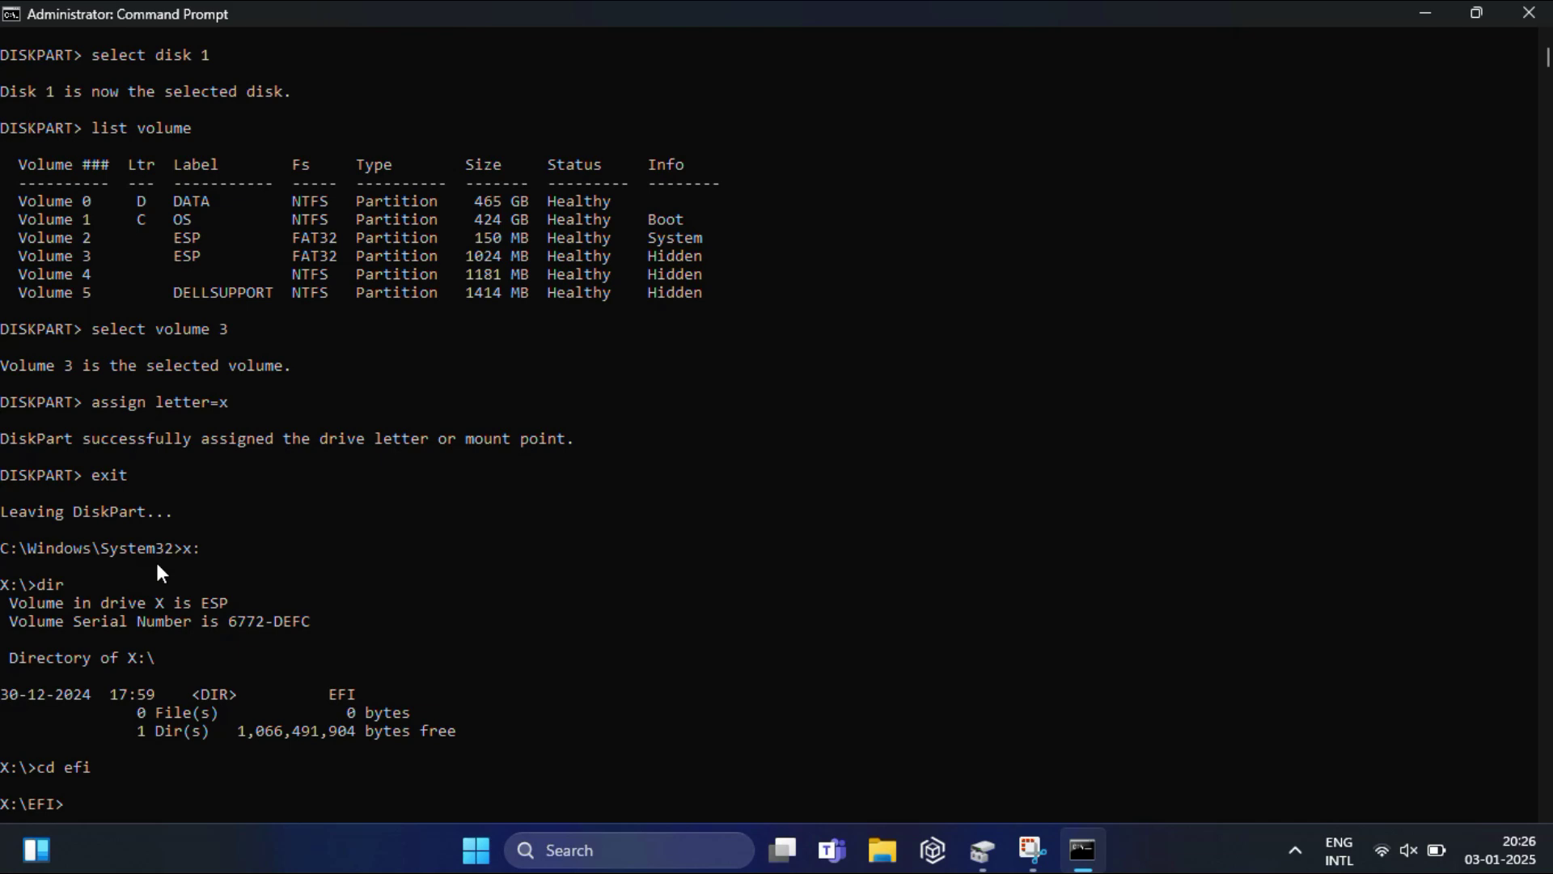
{"action": "scroll", "coordinate": [191, 528], "scroll_direction": "down", "scroll_amount": 4}
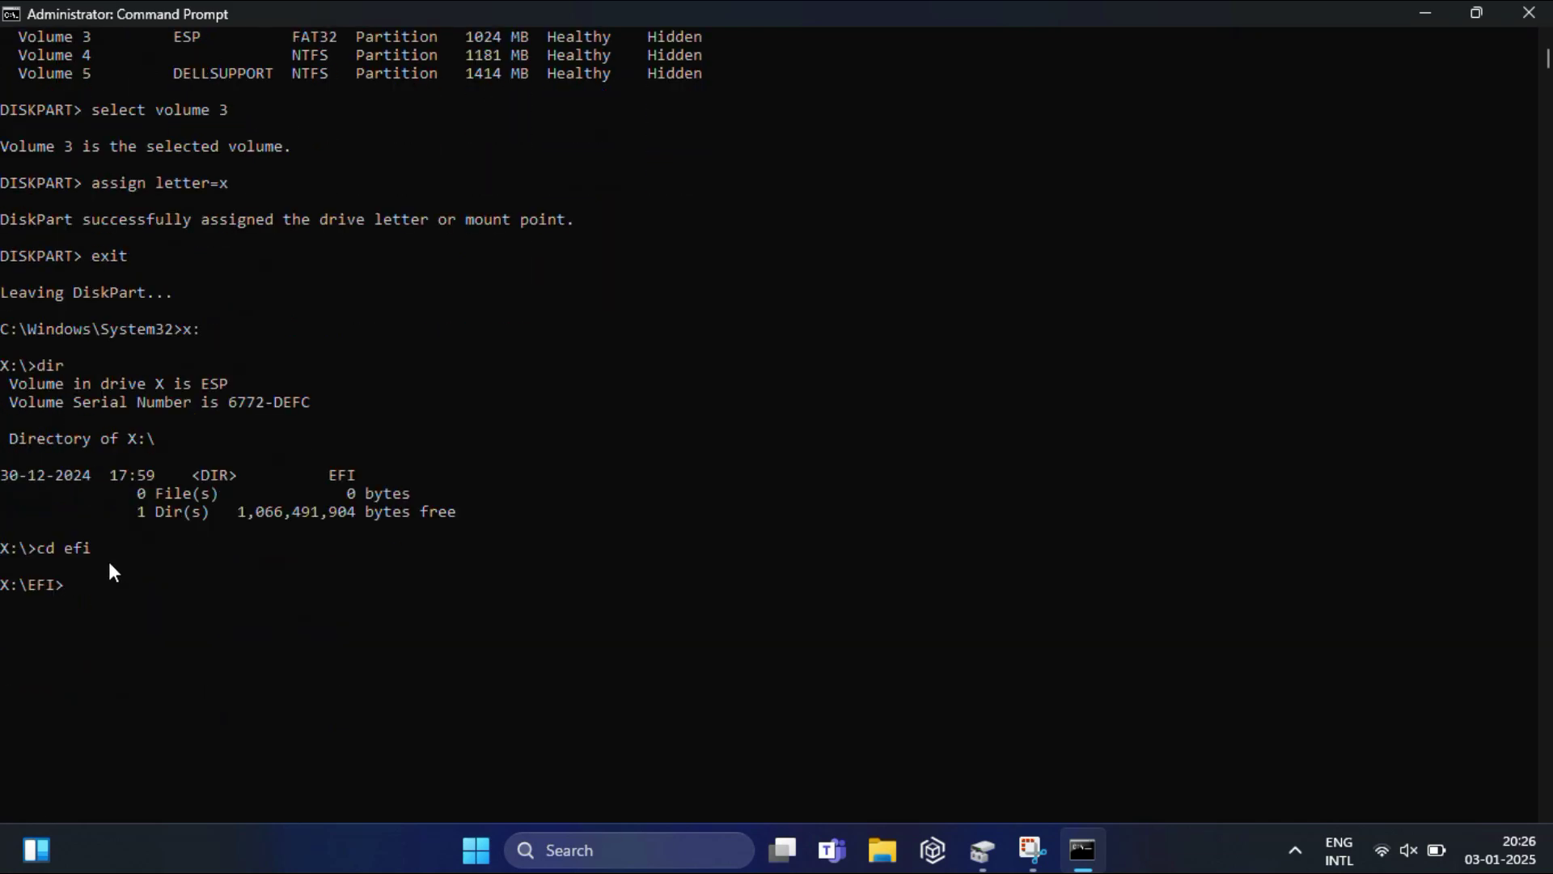
{"action": "key", "text": "Return"}
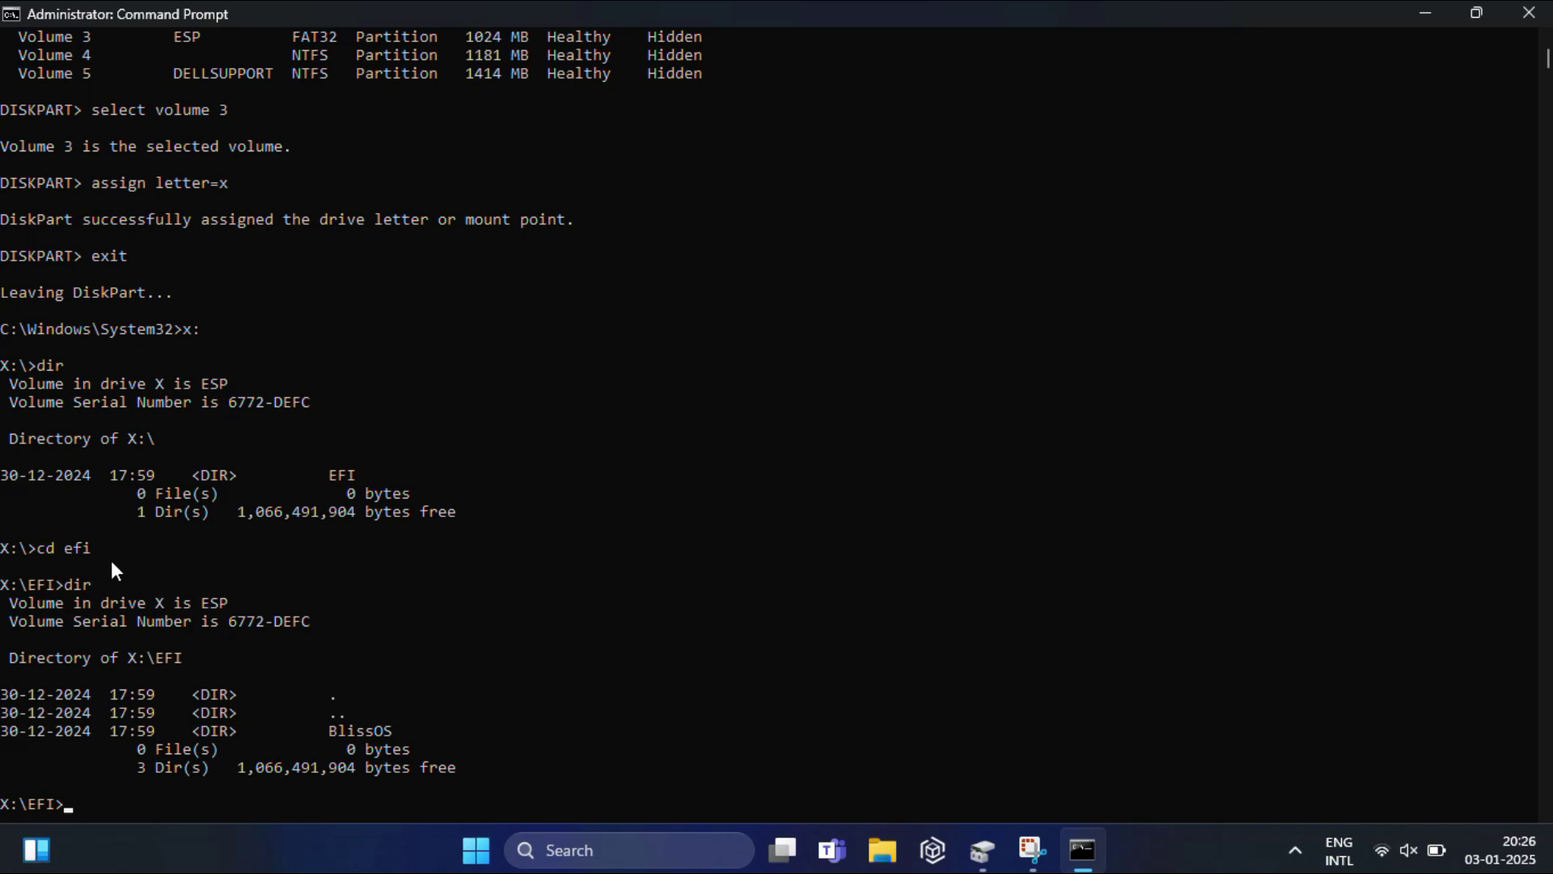
{"action": "scroll", "coordinate": [202, 496], "scroll_direction": "down", "scroll_amount": 5}
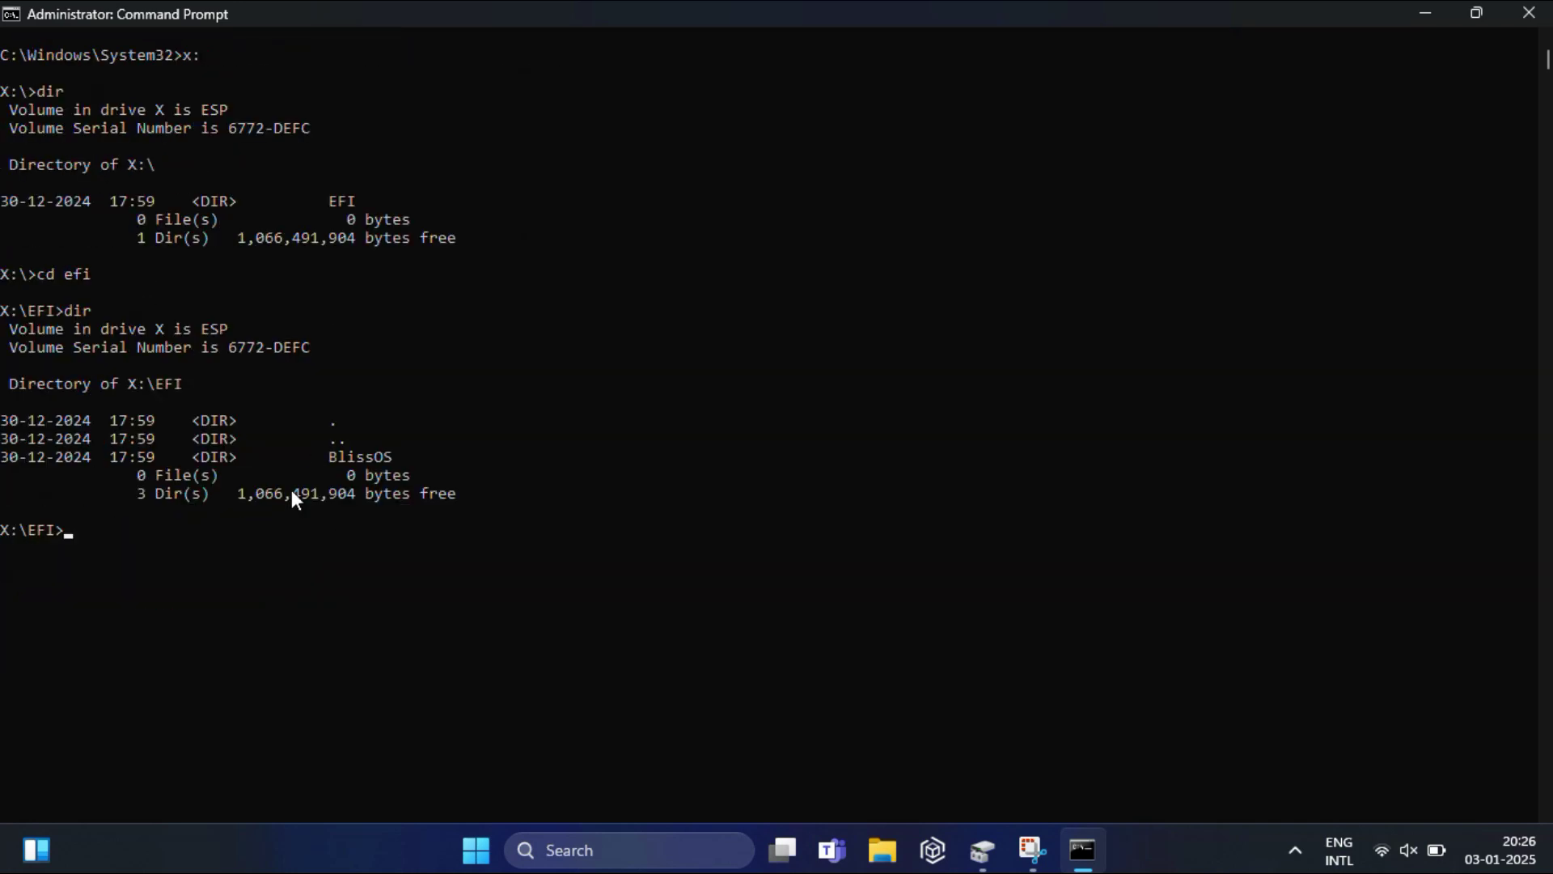
{"action": "left_click_drag", "start_coordinate": [323, 456], "coordinate": [394, 460]}
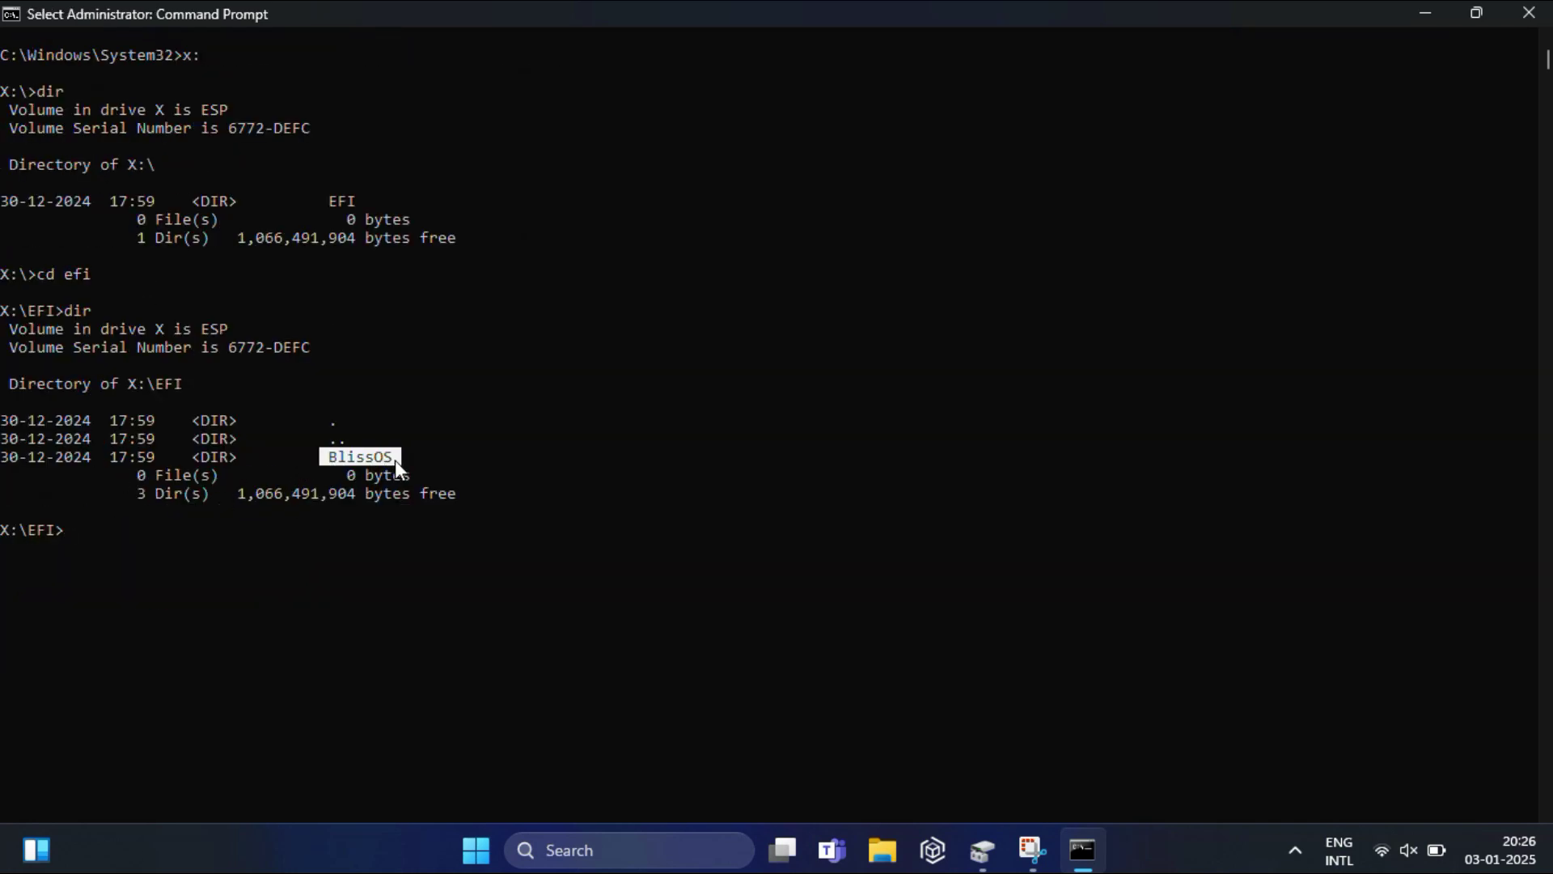
{"action": "left_click", "coordinate": [508, 440]}
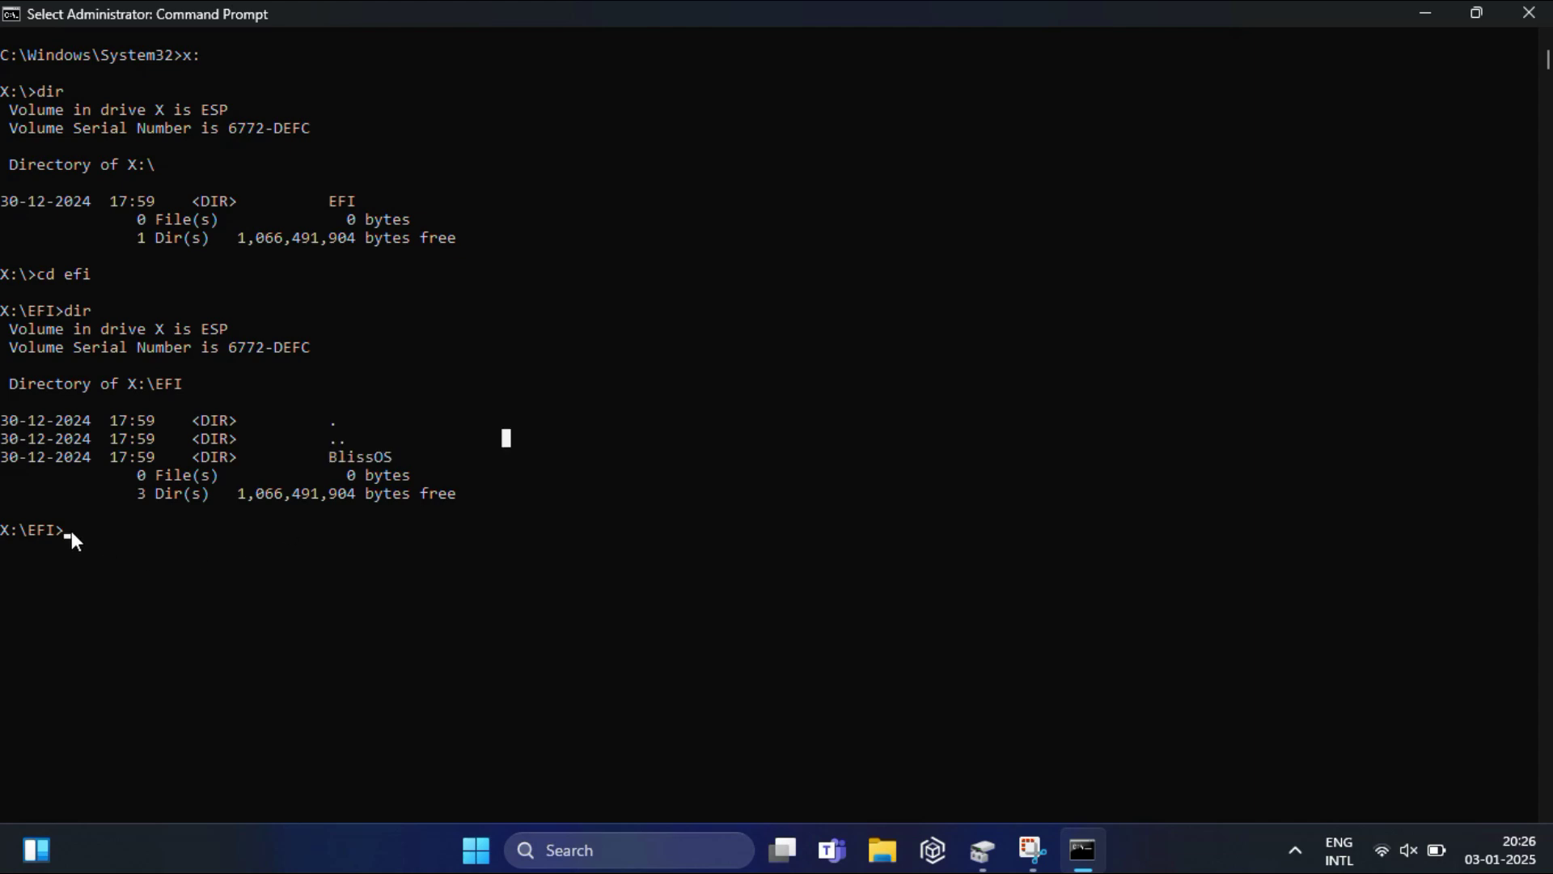
- Remove the BlissOS folder with 'rmdir /s BlissOS', confirm with y, and exit Command Prompt
{"action": "key", "text": "Escape"}
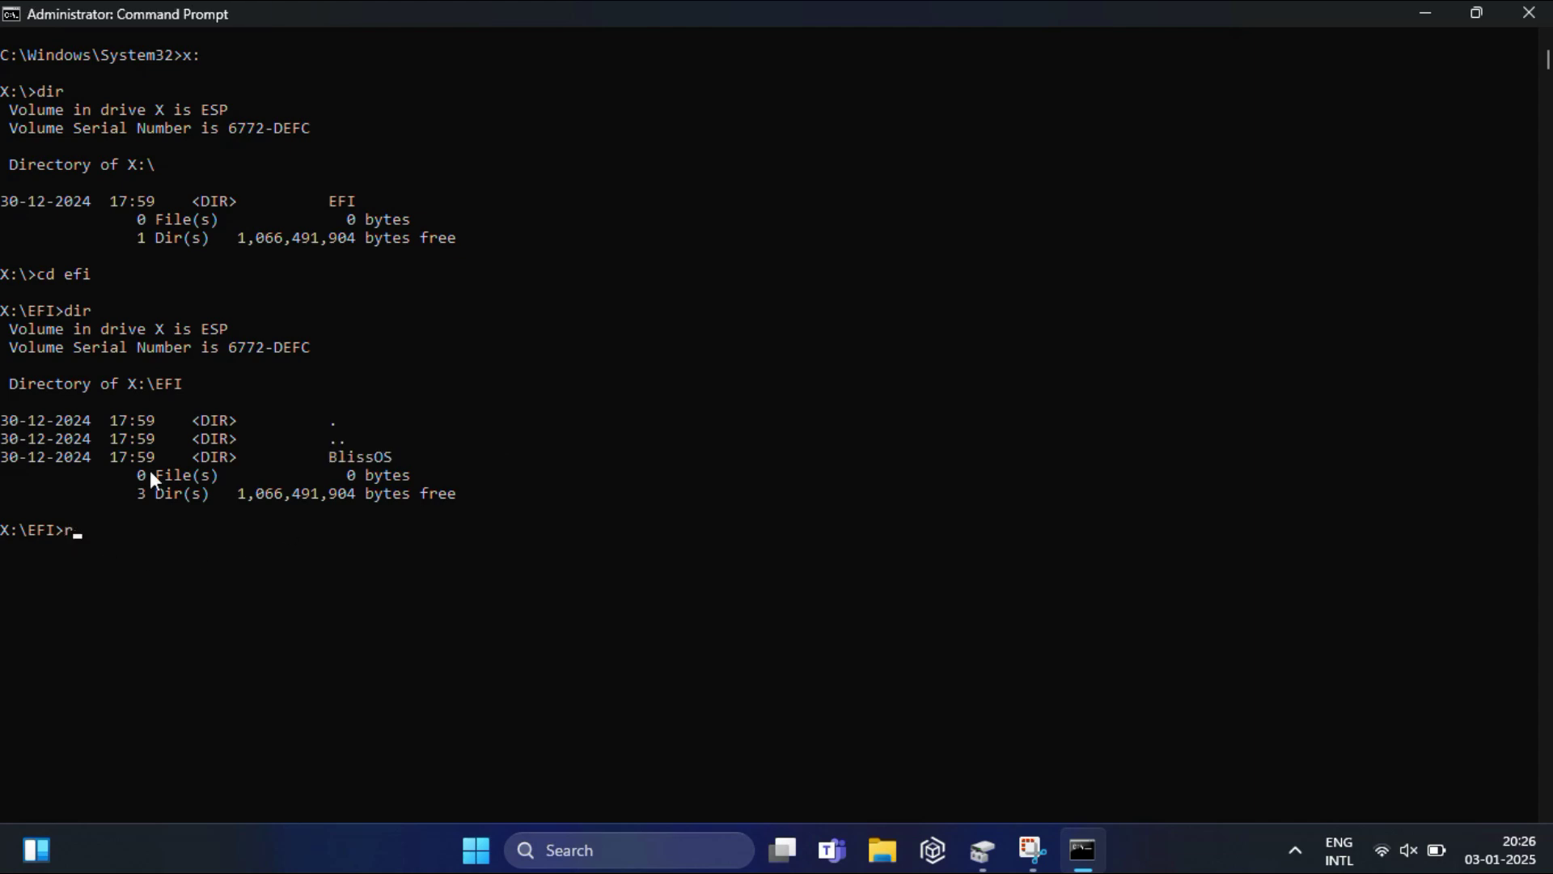
{"action": "type", "text": "rmdir /s BlissOS"}
{"action": "key", "text": "Return"}
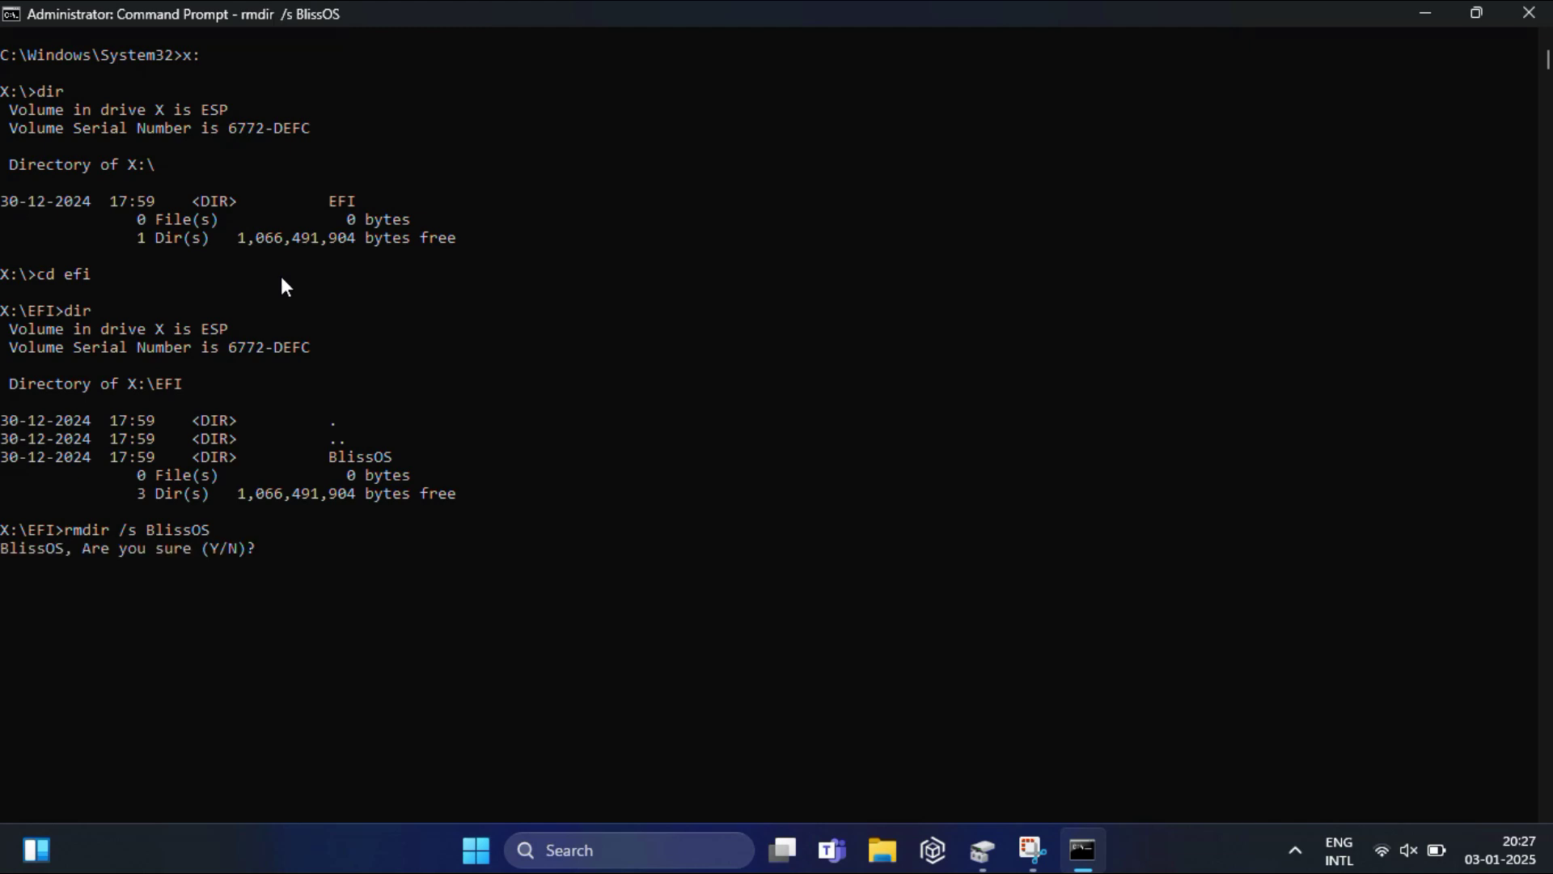
{"action": "type", "text": "y"}
{"action": "key", "text": "Return"}
{"action": "scroll", "coordinate": [316, 436], "scroll_direction": "down", "scroll_amount": 3}
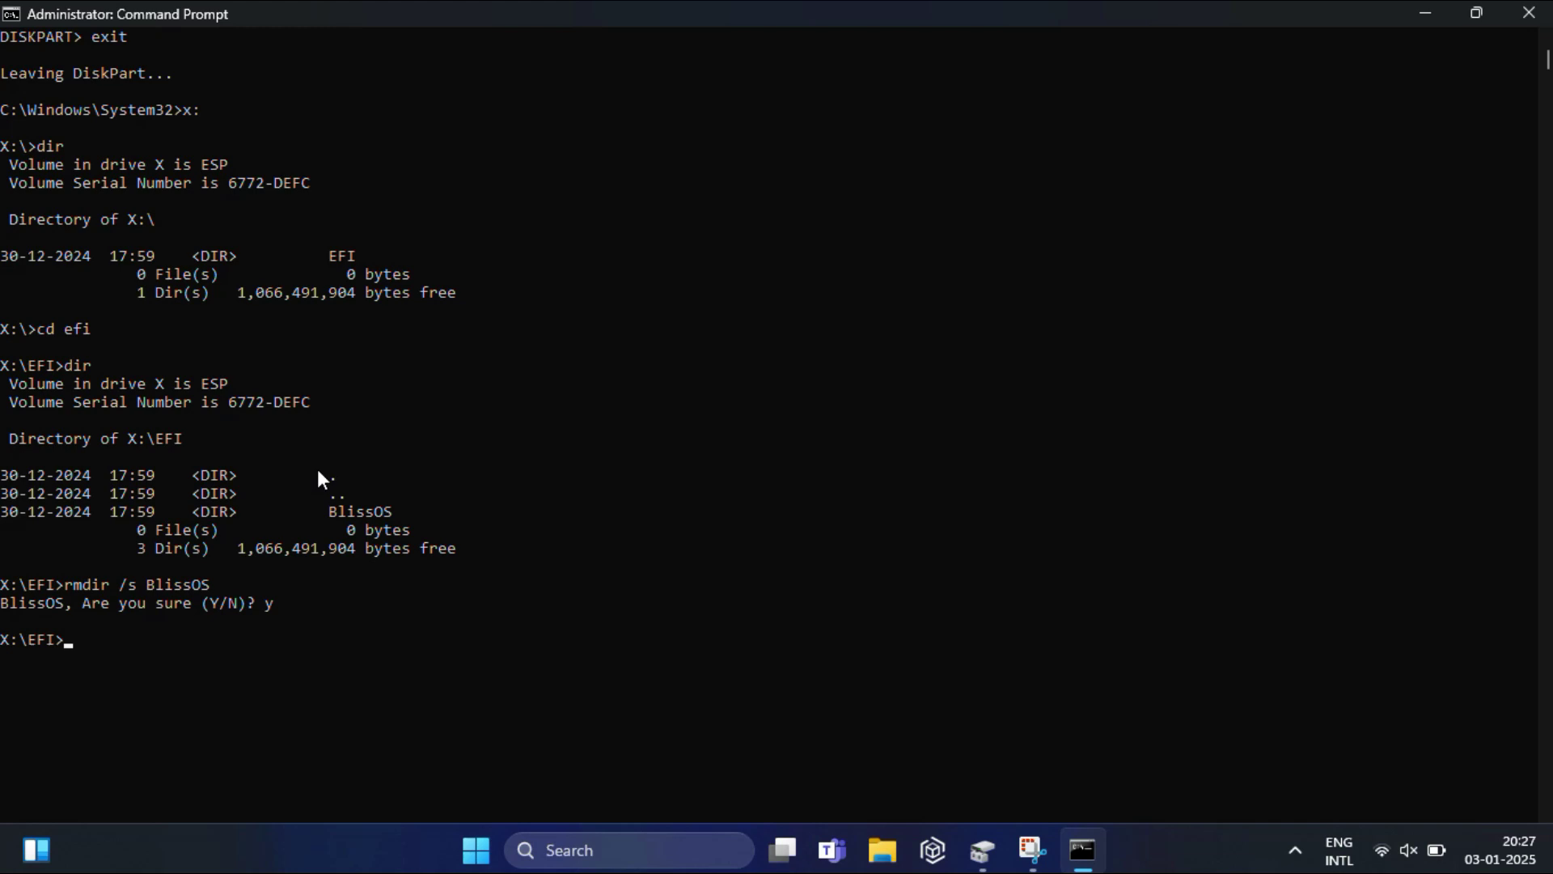
{"action": "type", "text": "exit"}
{"action": "key", "text": "Return"}
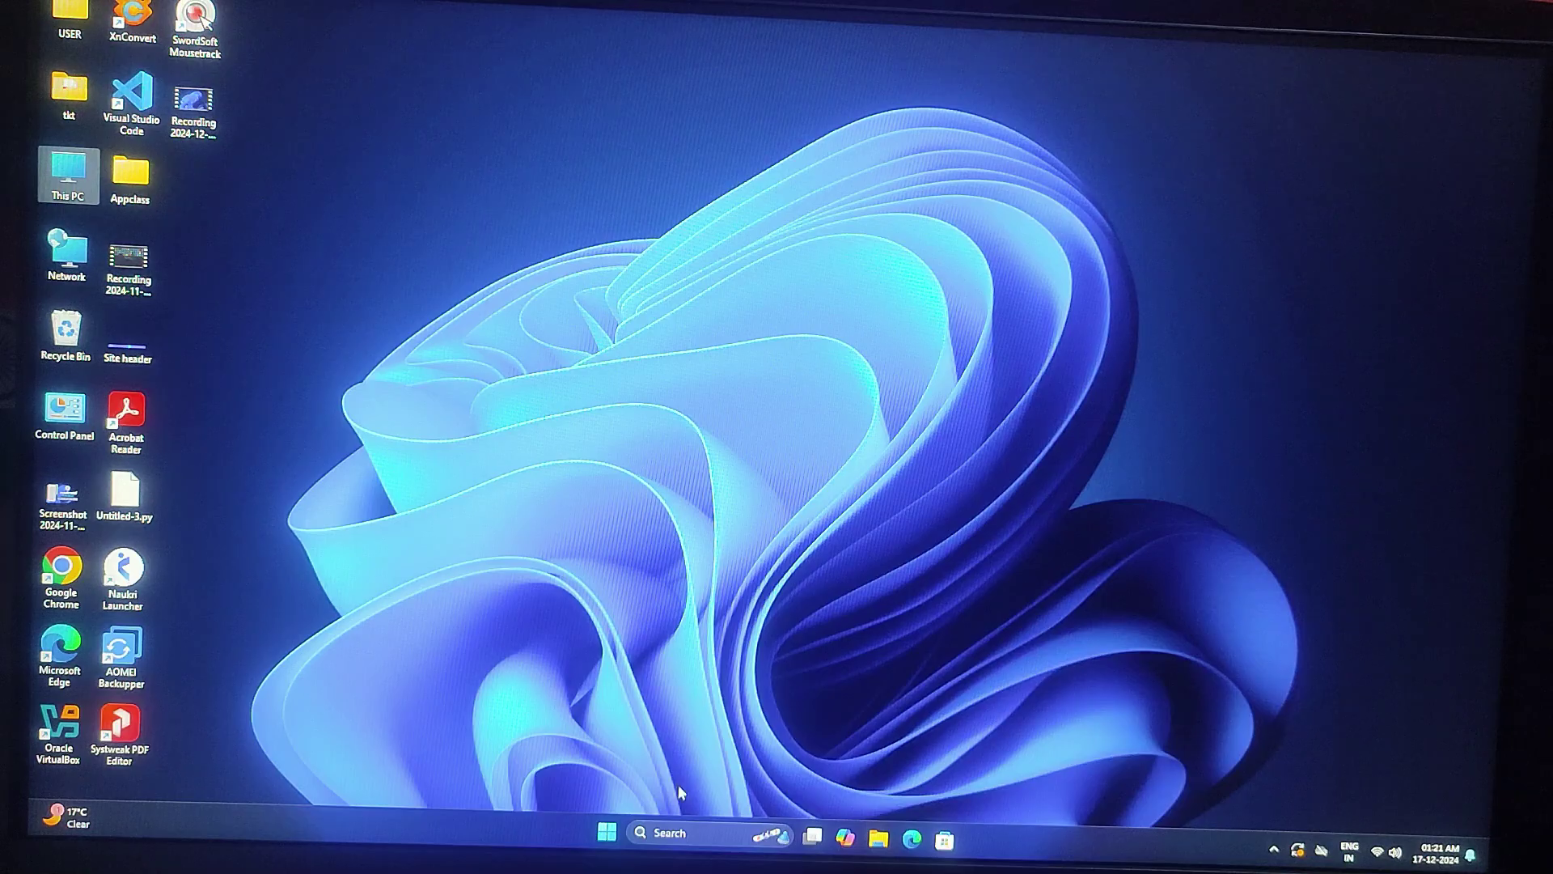
- Open the Start menu's power options to restart Windows
{"action": "left_click", "coordinate": [607, 831]}
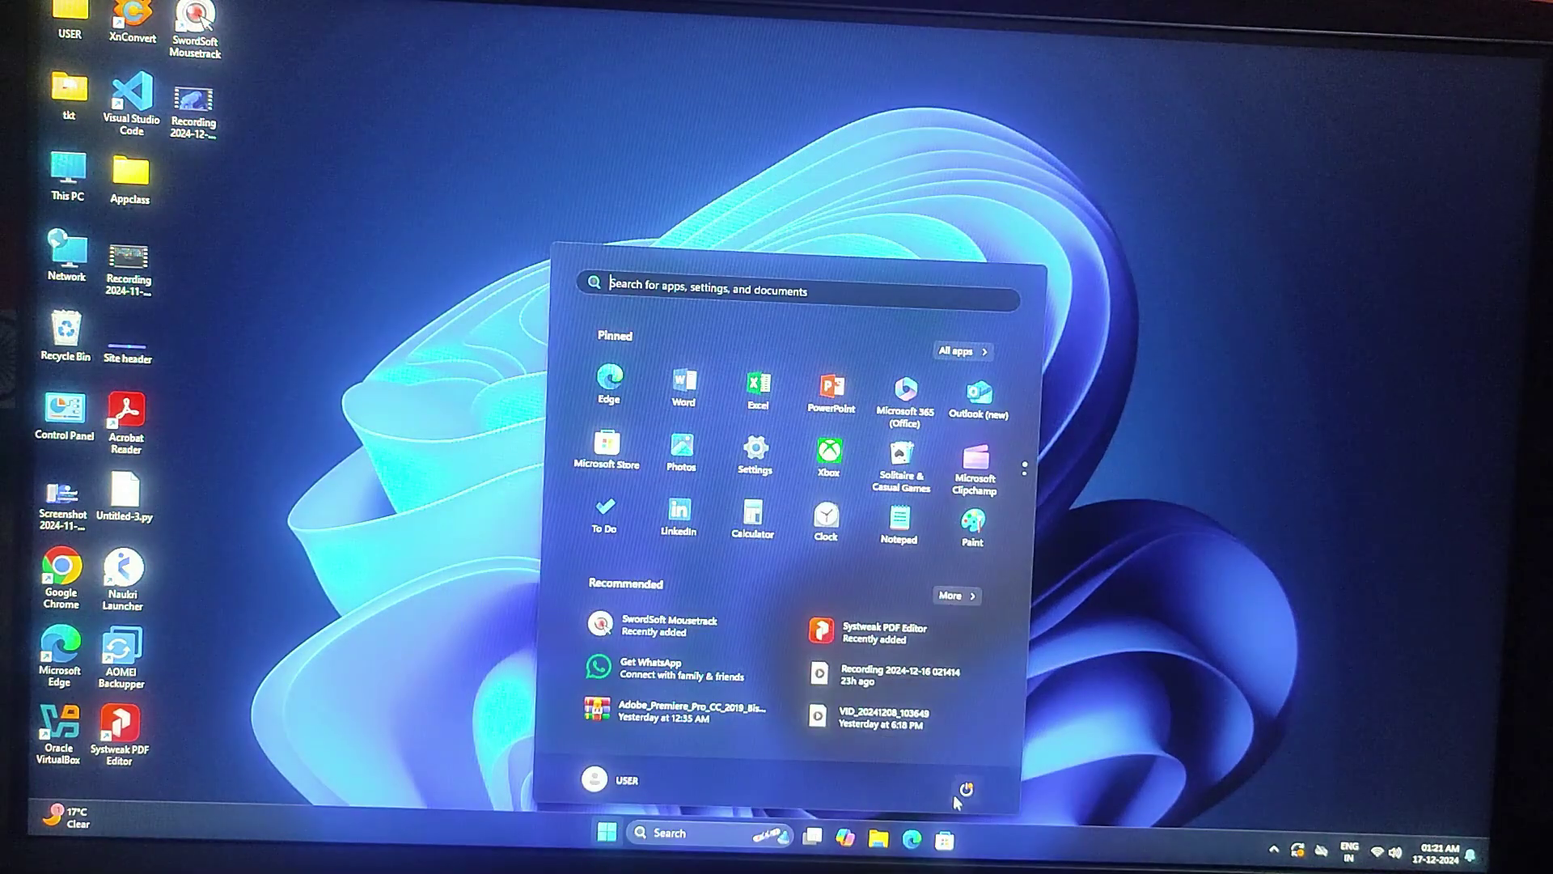